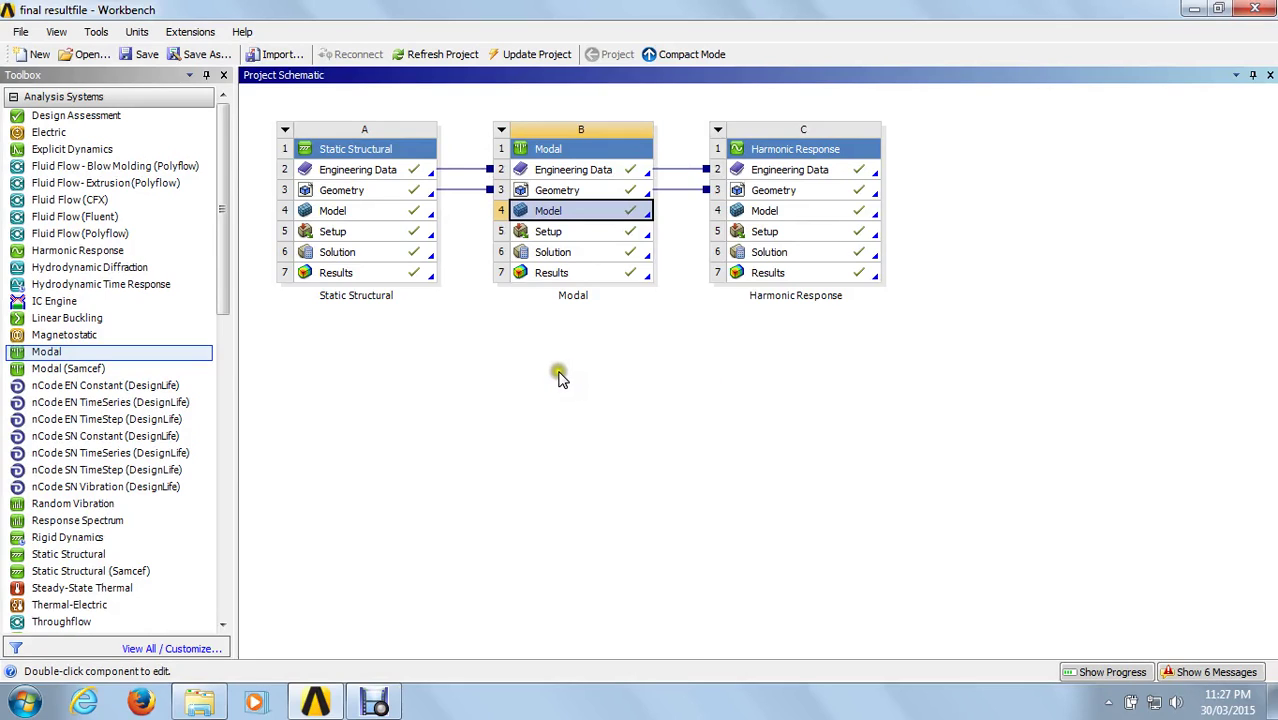
Review the Harmonic Response and Modal systems' engineering data and shared geometry in the project schematic.
left_click(115, 254)
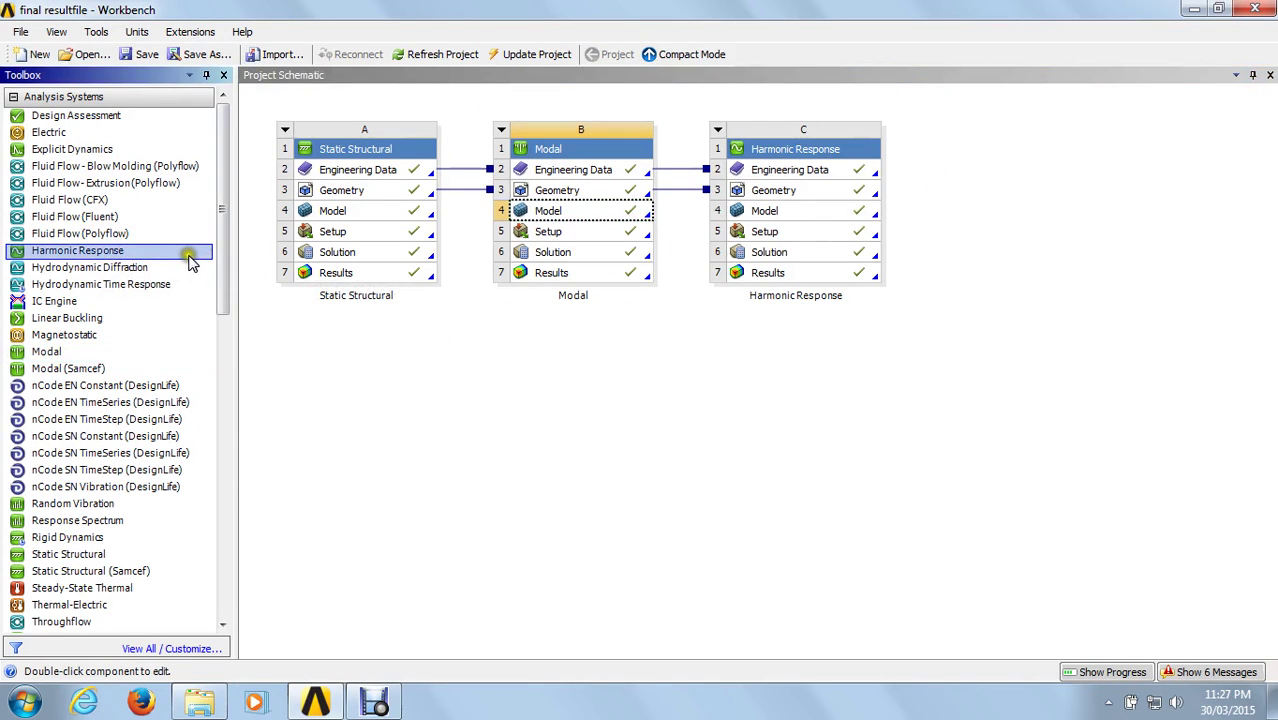
left_click_drag(190, 254, 187, 256)
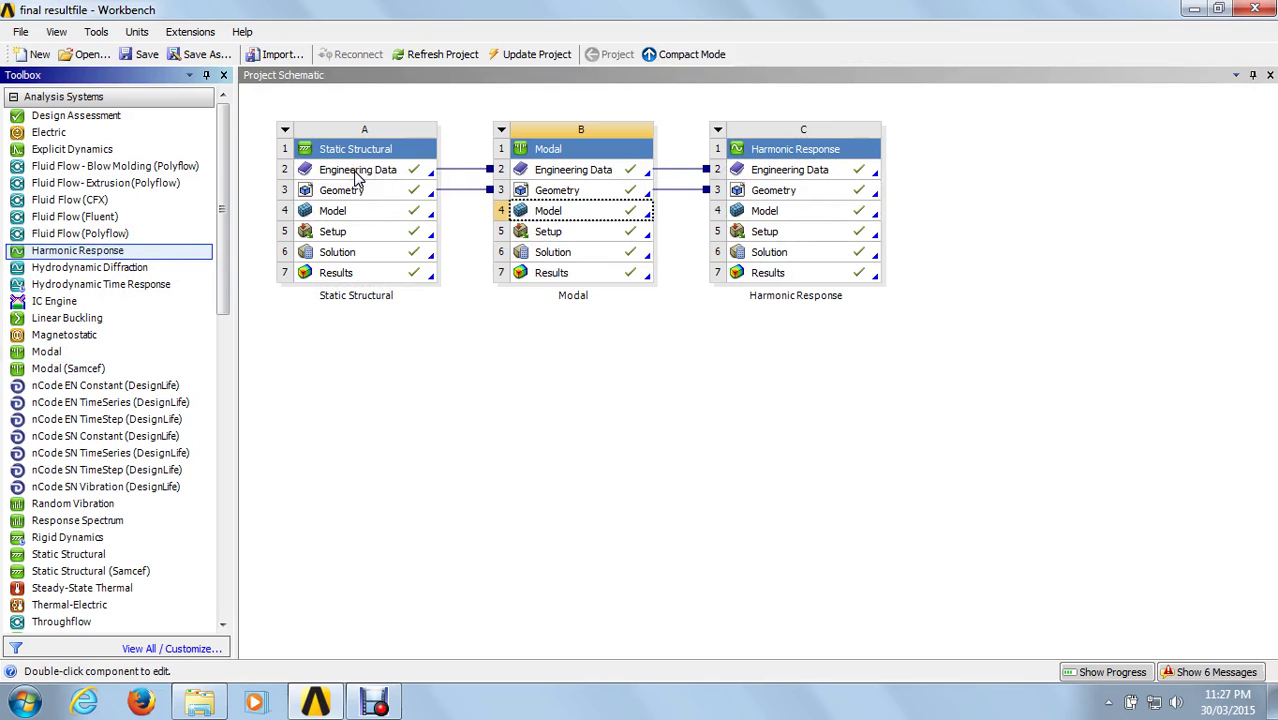
left_click(555, 172)
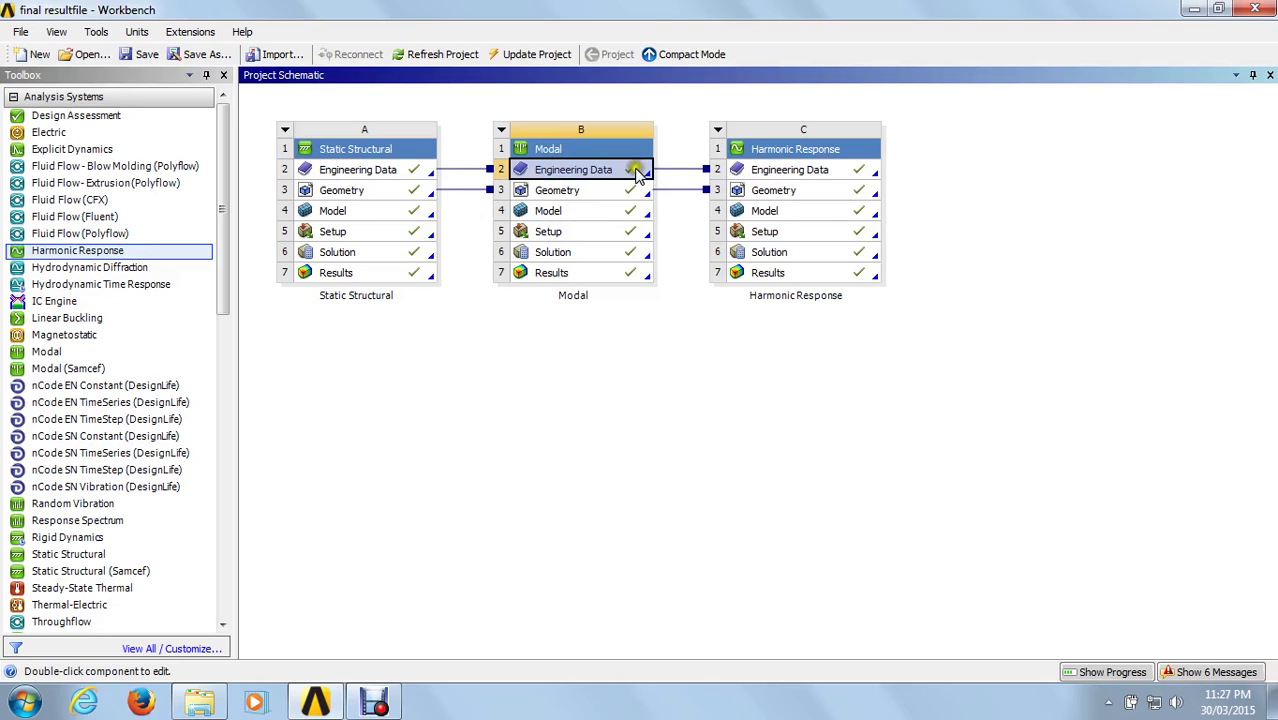
left_click(585, 175)
left_click(600, 190)
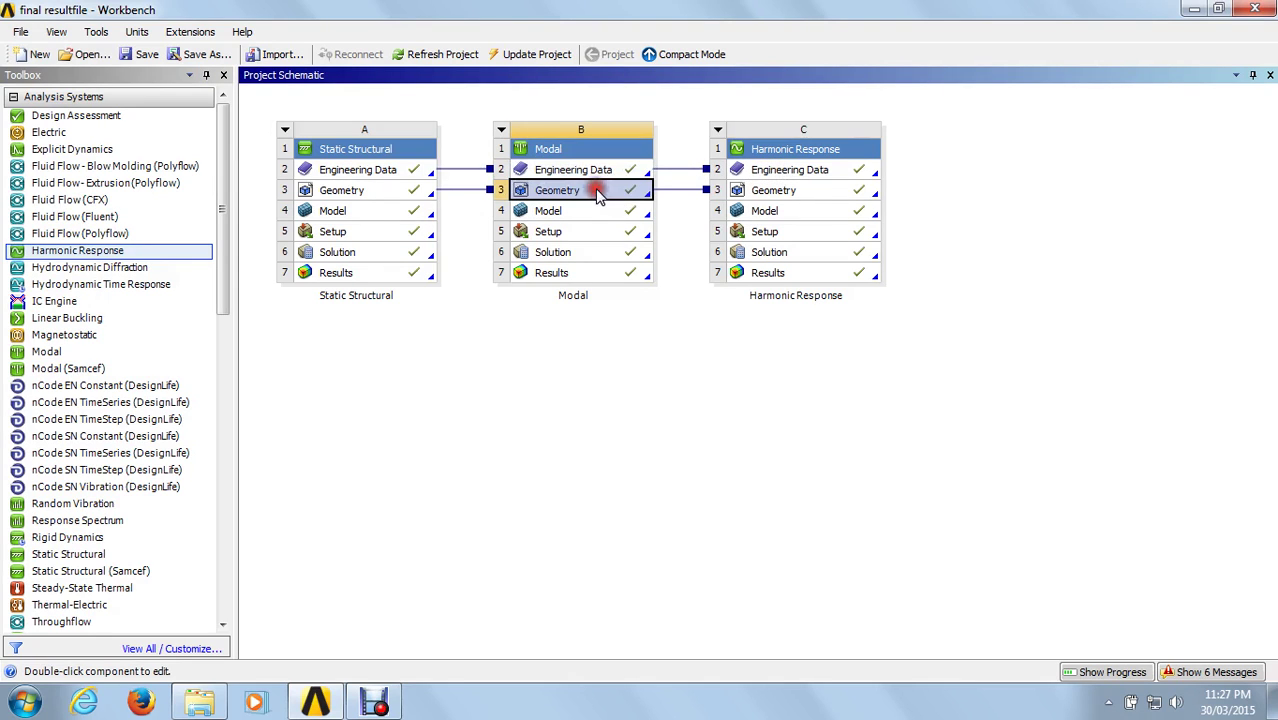
left_click(395, 193)
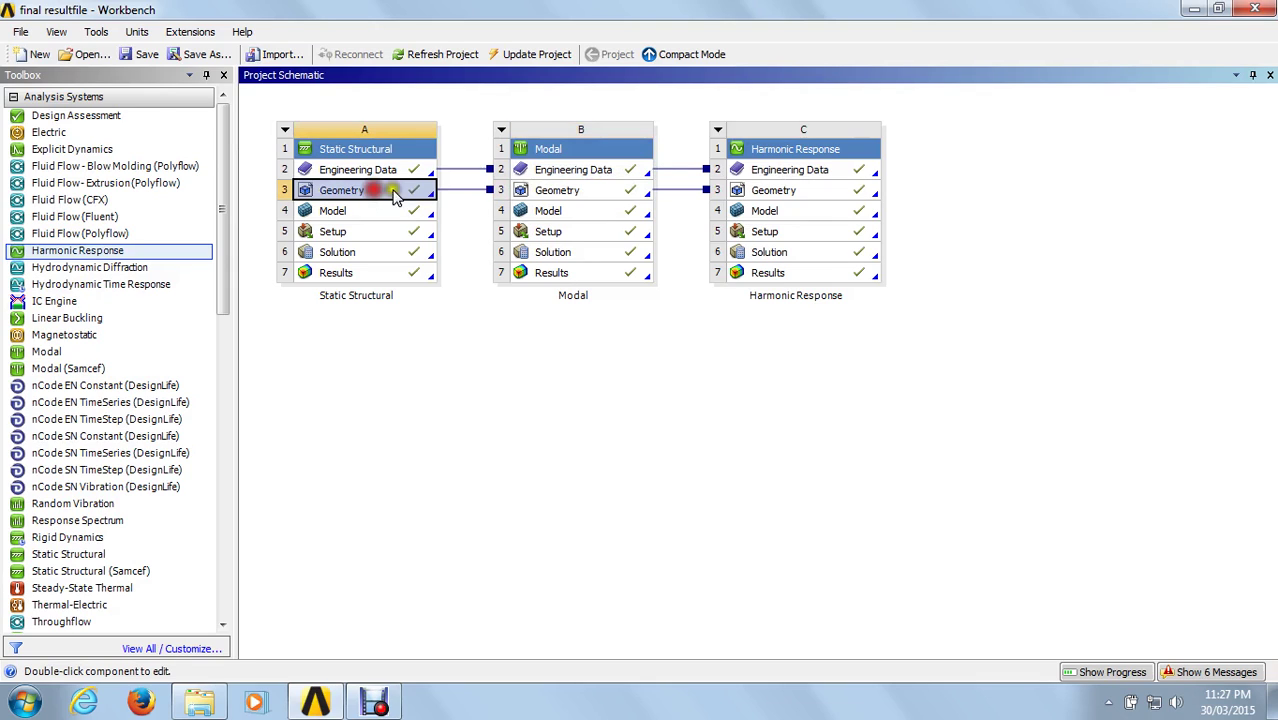
left_click(560, 193)
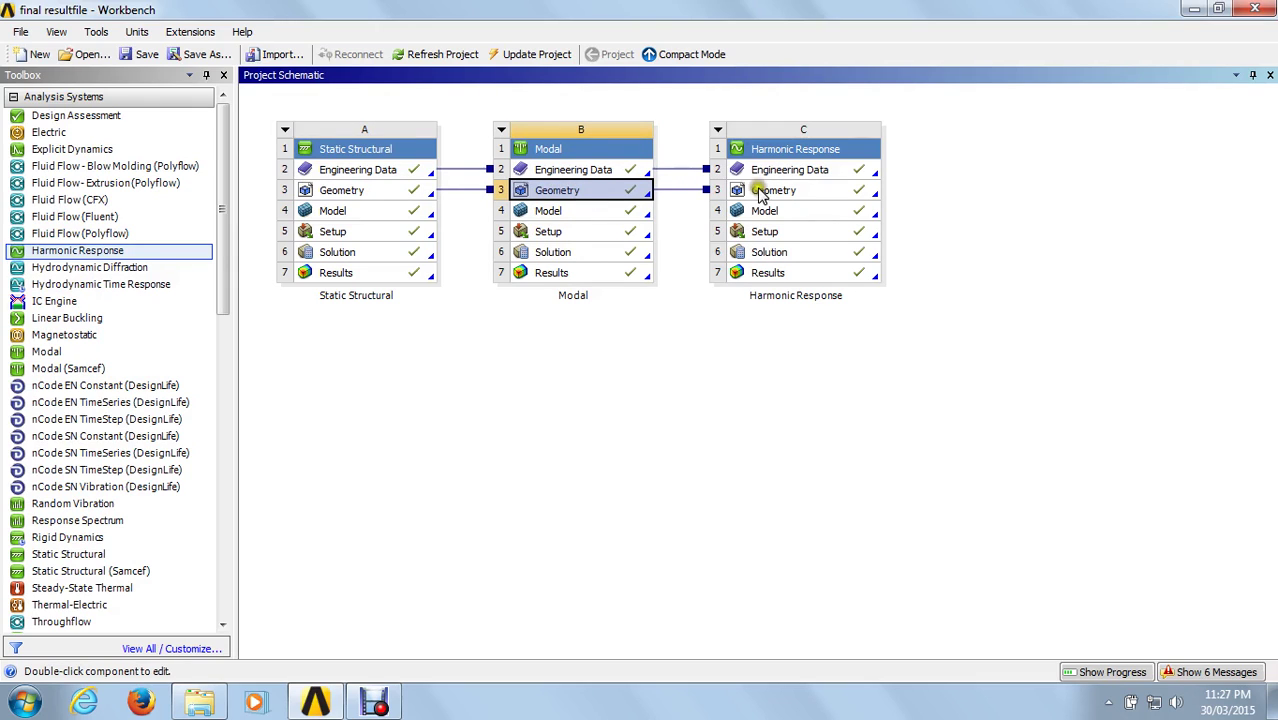
left_click(593, 190)
Open the harmonic analysis Model (C4) for editing in Mechanical.
left_click(776, 210)
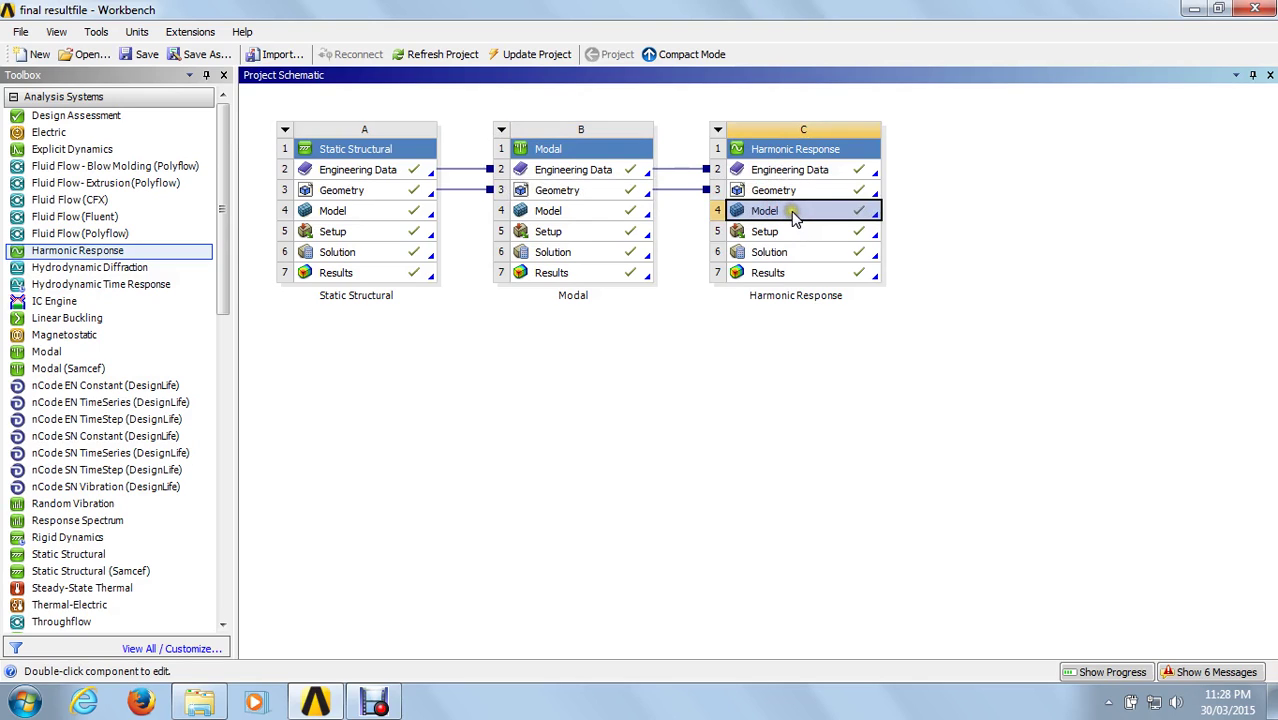
double_click(793, 215)
right_click(795, 215)
left_click(822, 220)
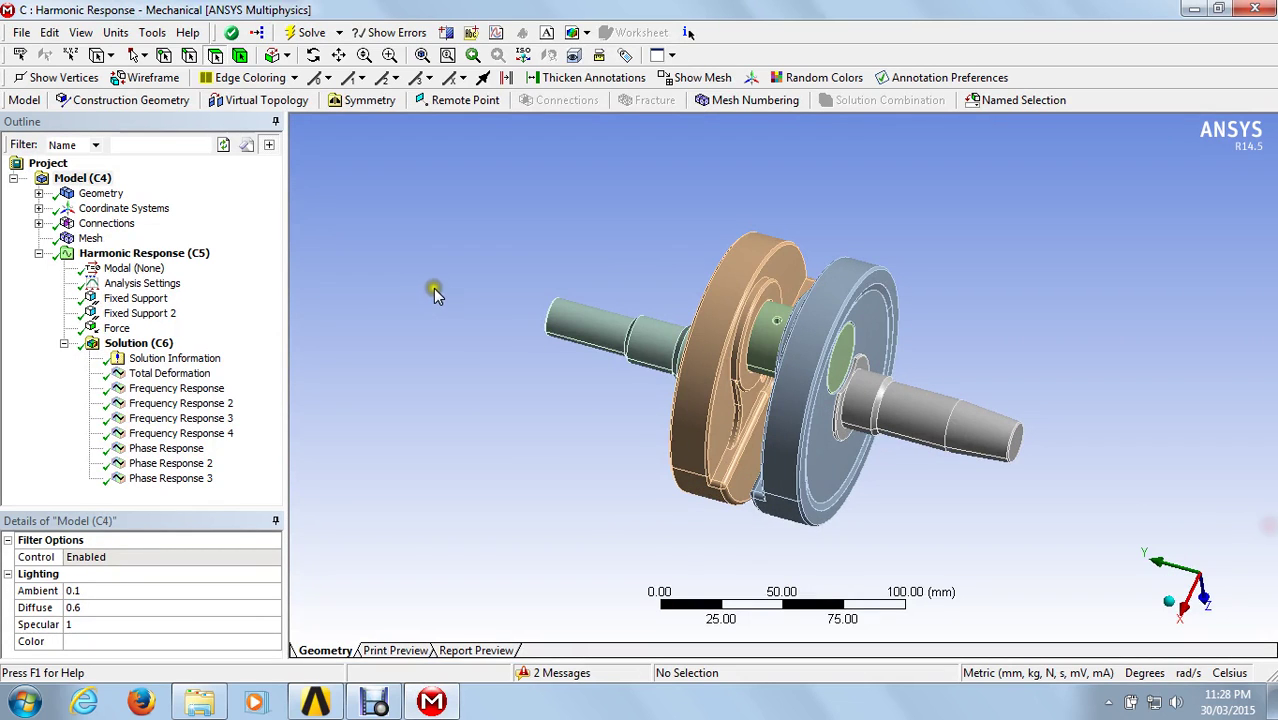
Expand Geometry, highlight crankshaft Parts 1 through 5, then collapse the list.
left_click(38, 193)
left_click(117, 209)
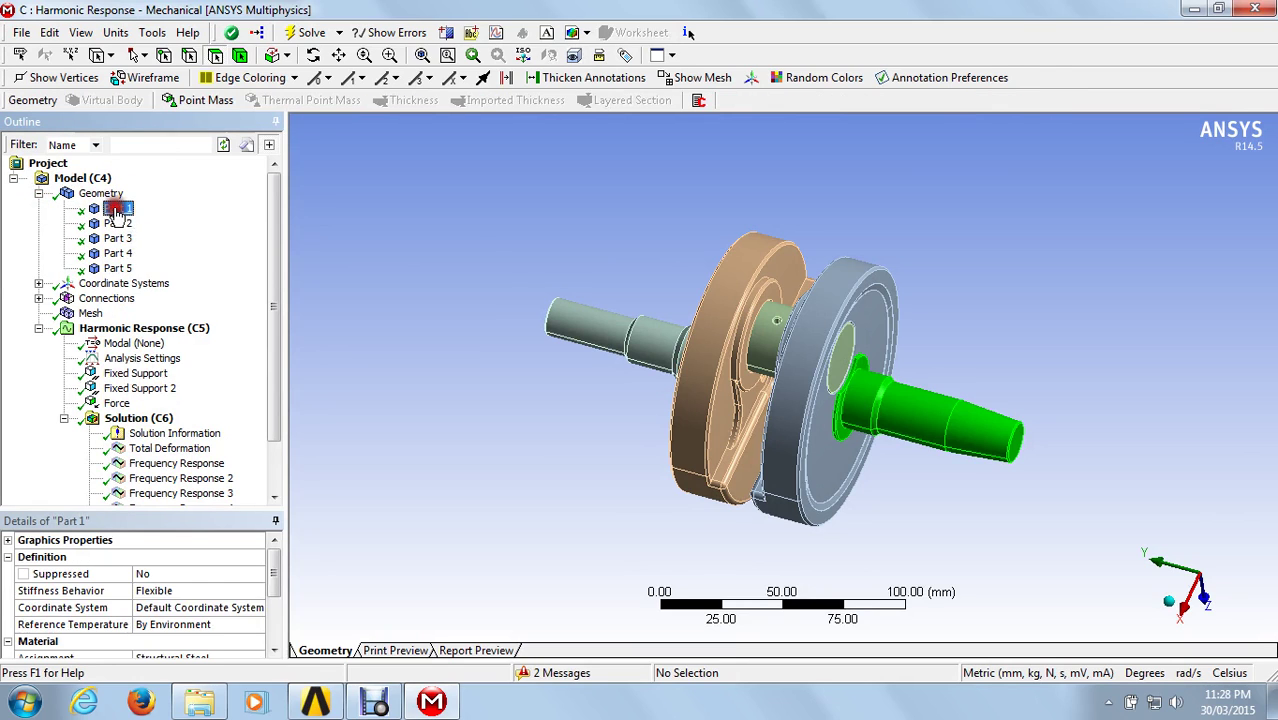
left_click(118, 223)
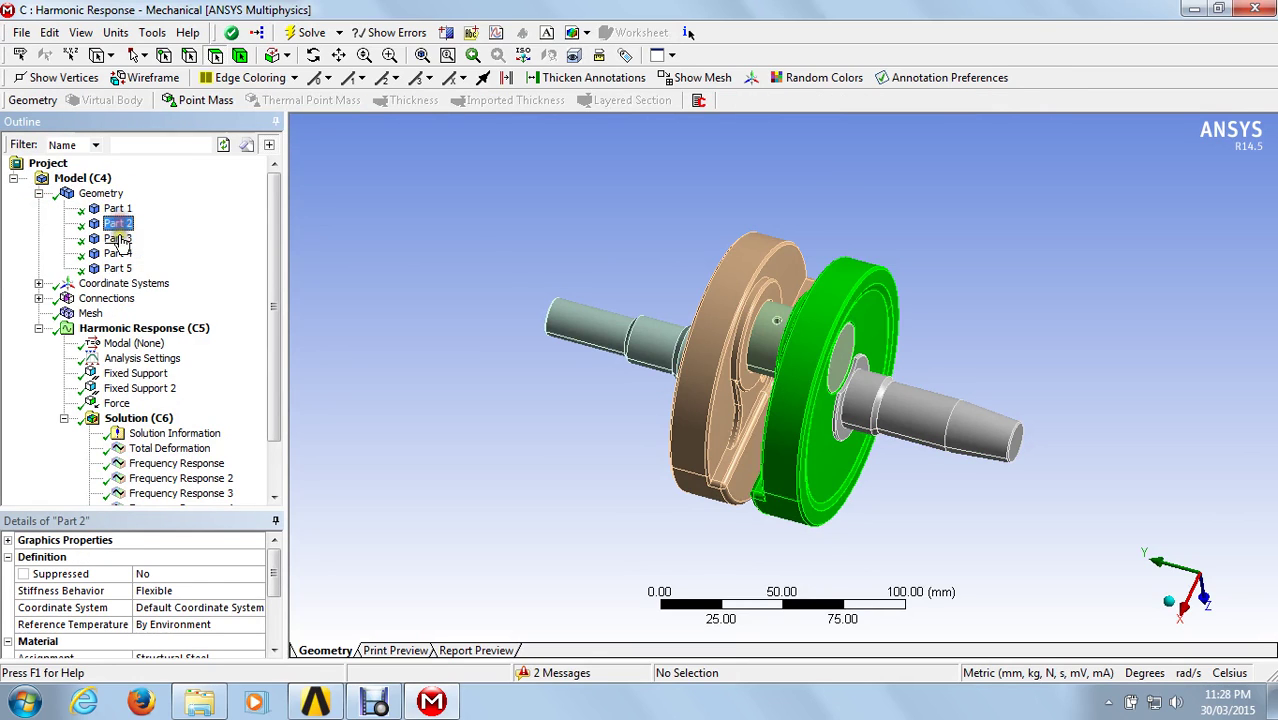
left_click(117, 238)
left_click(118, 253)
left_click(119, 268)
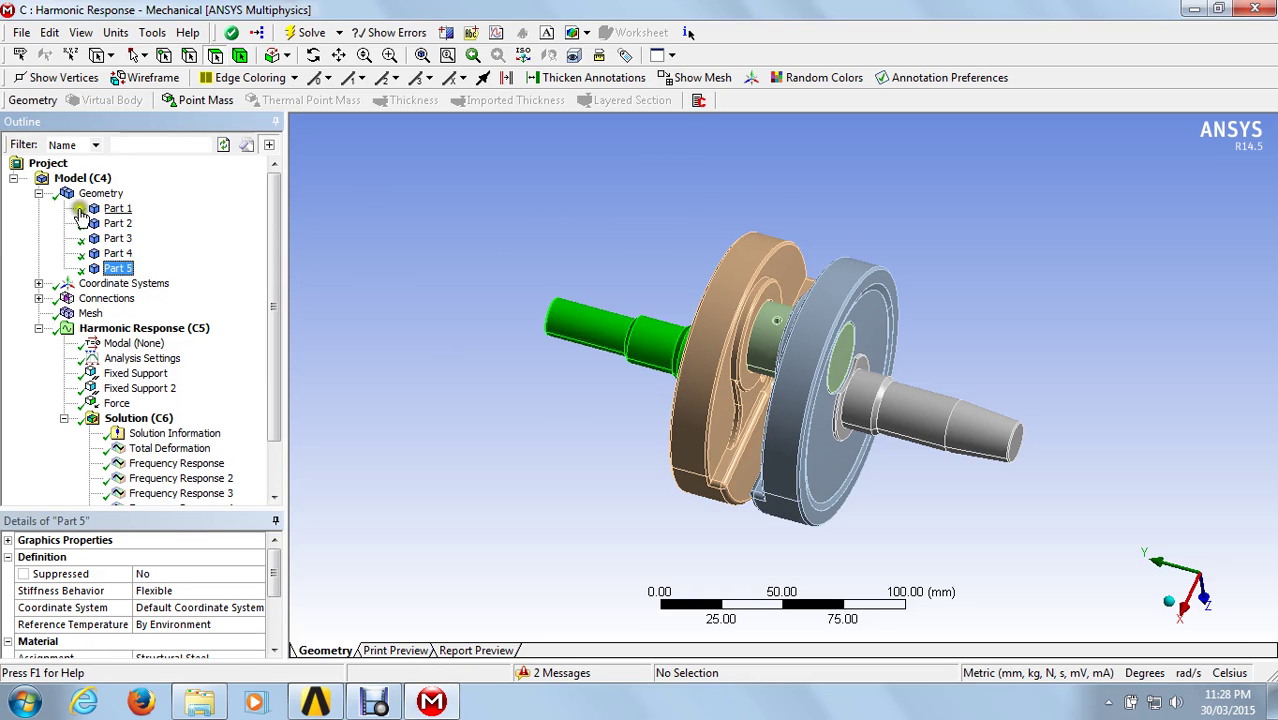
left_click(41, 195)
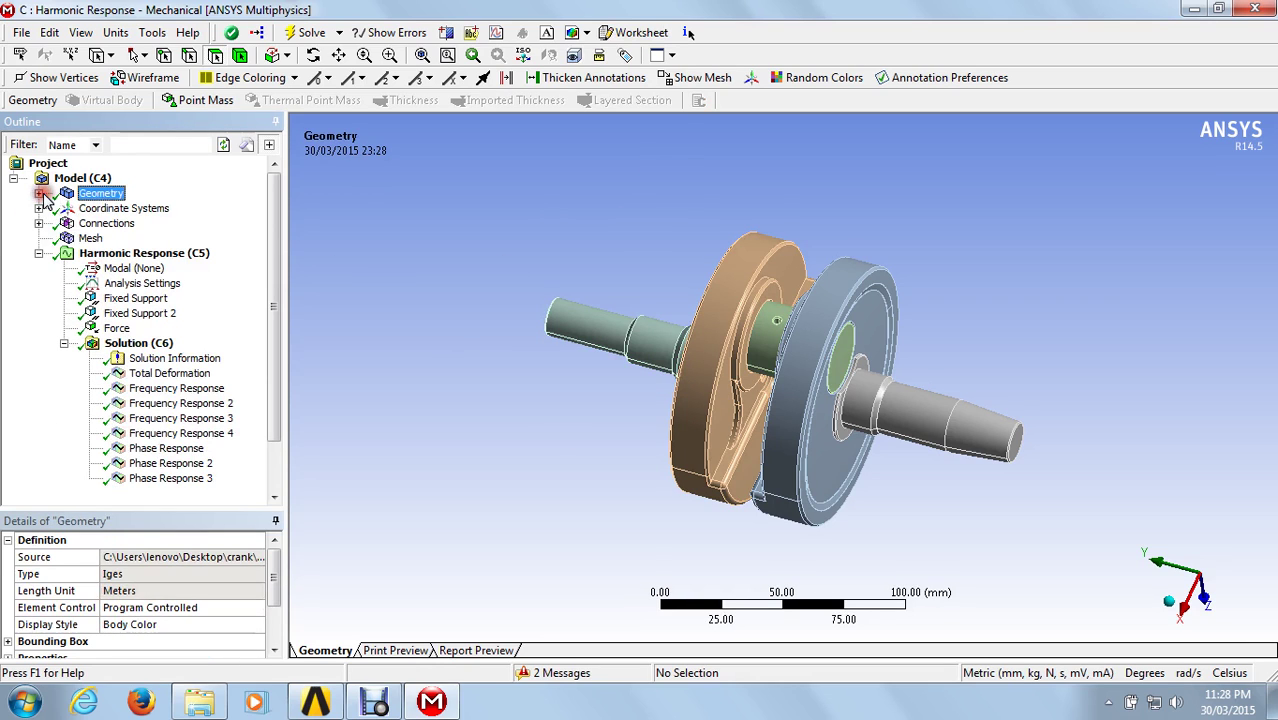
Run Generate Mesh on the Mesh branch to mesh the crankshaft.
left_click(86, 239)
right_click(86, 244)
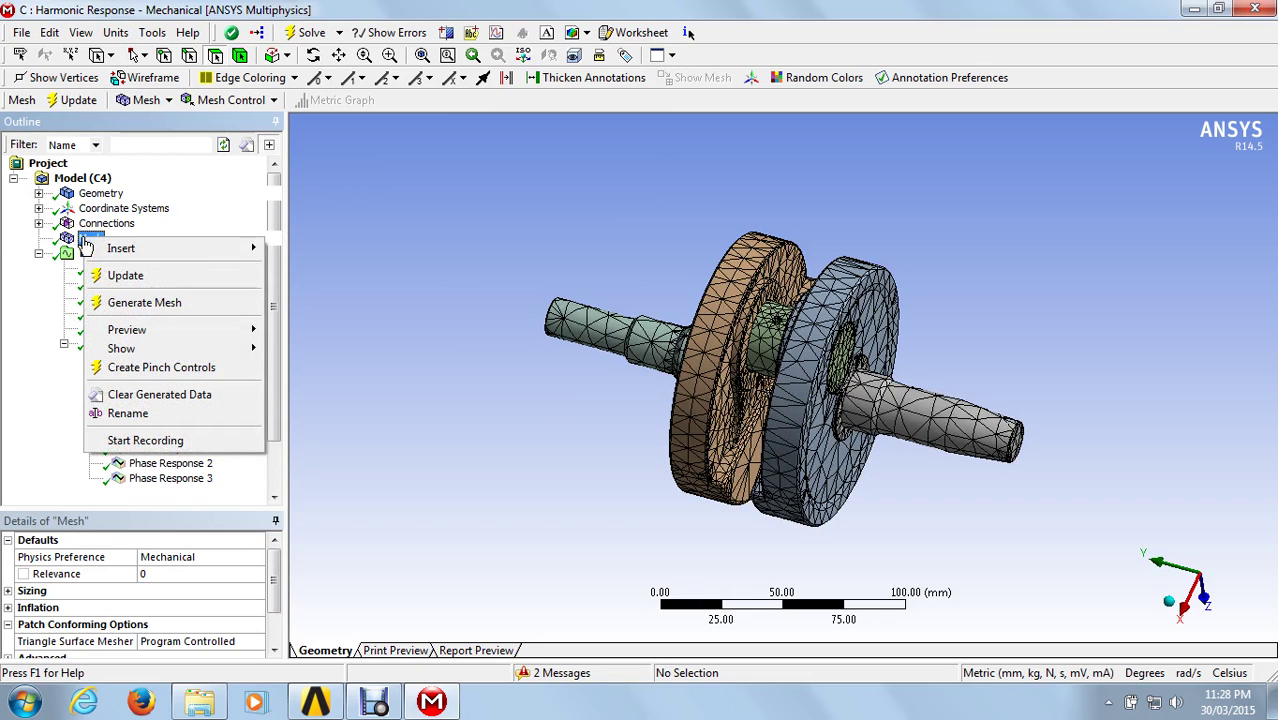
left_click(127, 305)
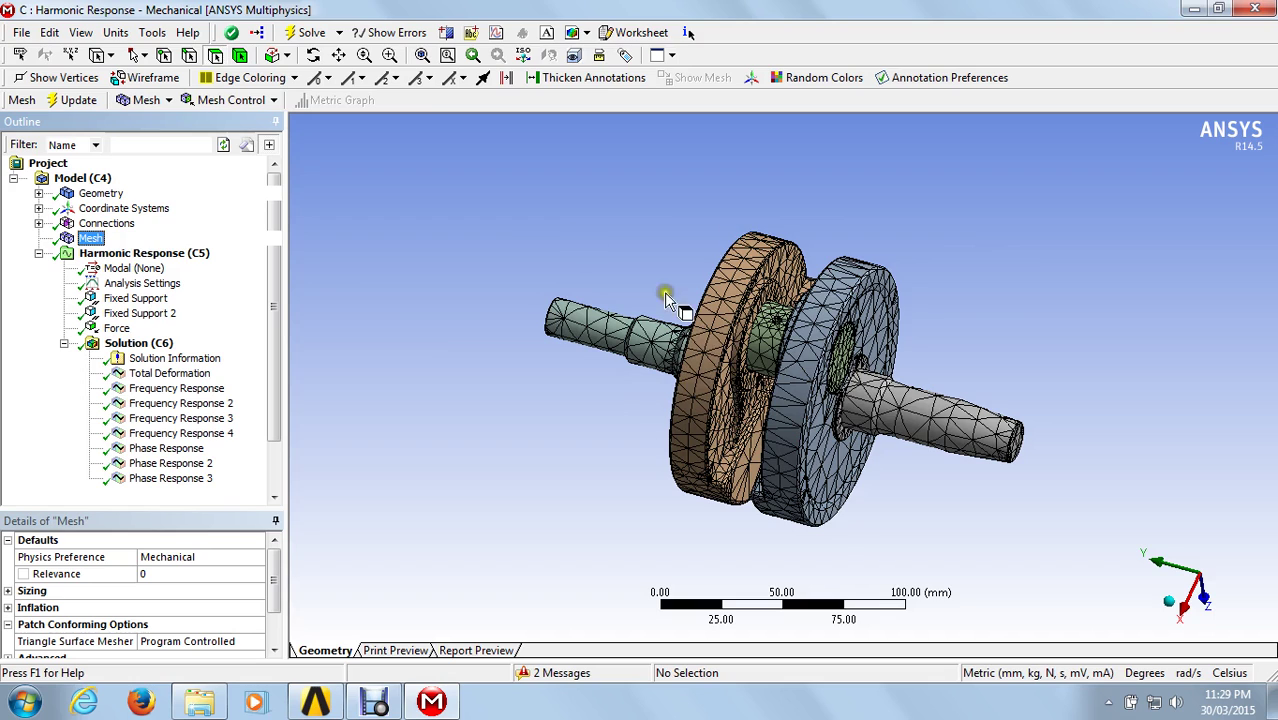
Browse the Insert options of Harmonic Response (C5) and close them without adding anything.
left_click(148, 255)
right_click(148, 257)
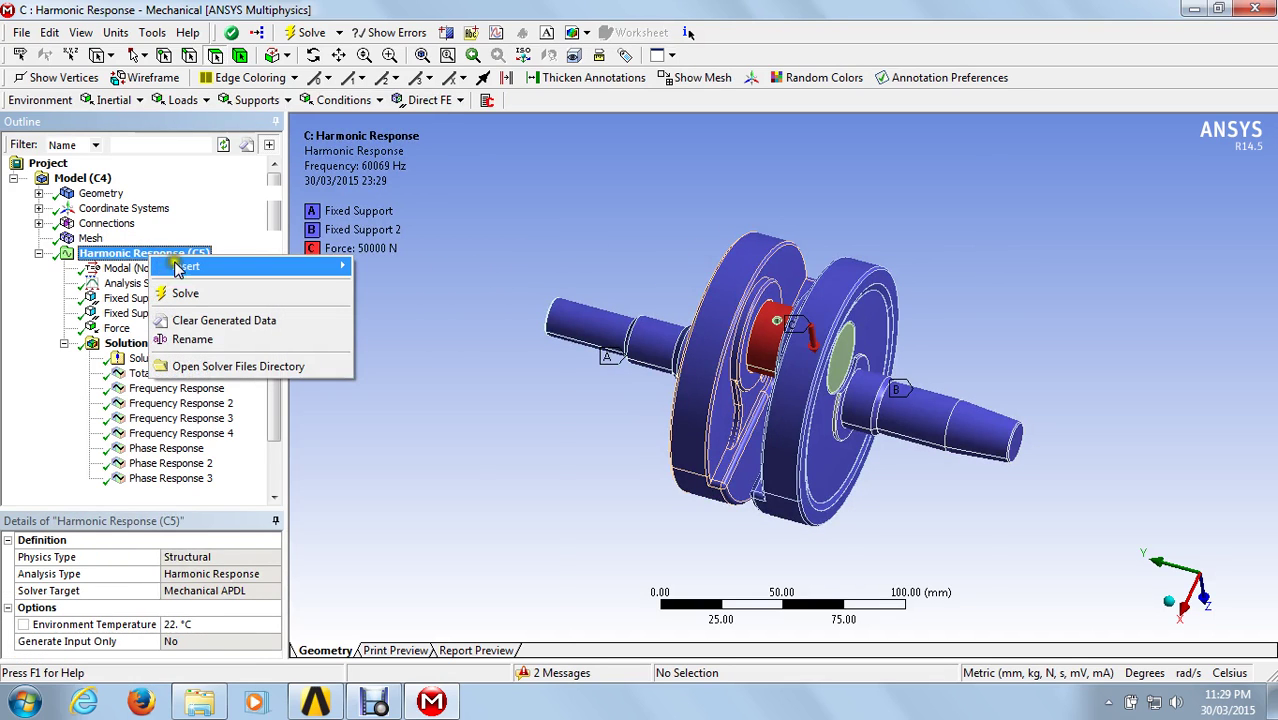
mouse_move(190, 268)
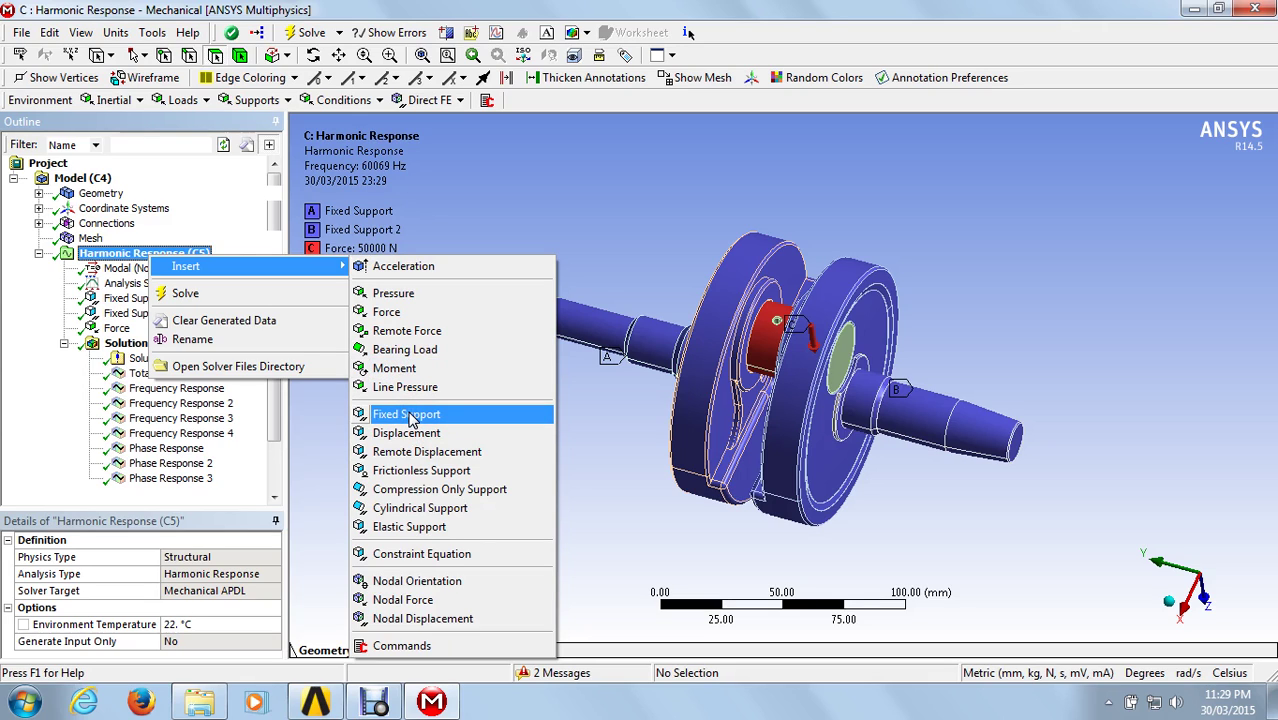
left_click(507, 200)
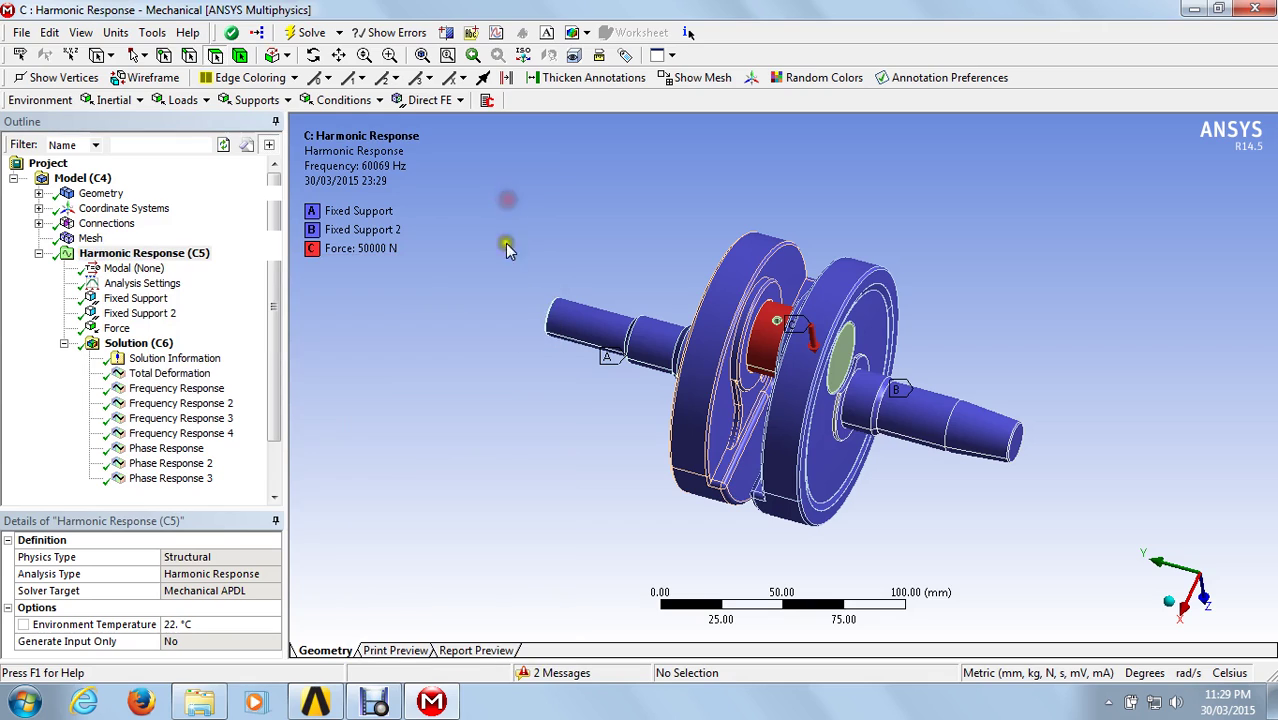
Select Fixed Support and orbit the crankshaft to see its 64 held faces from the other side.
left_click(138, 299)
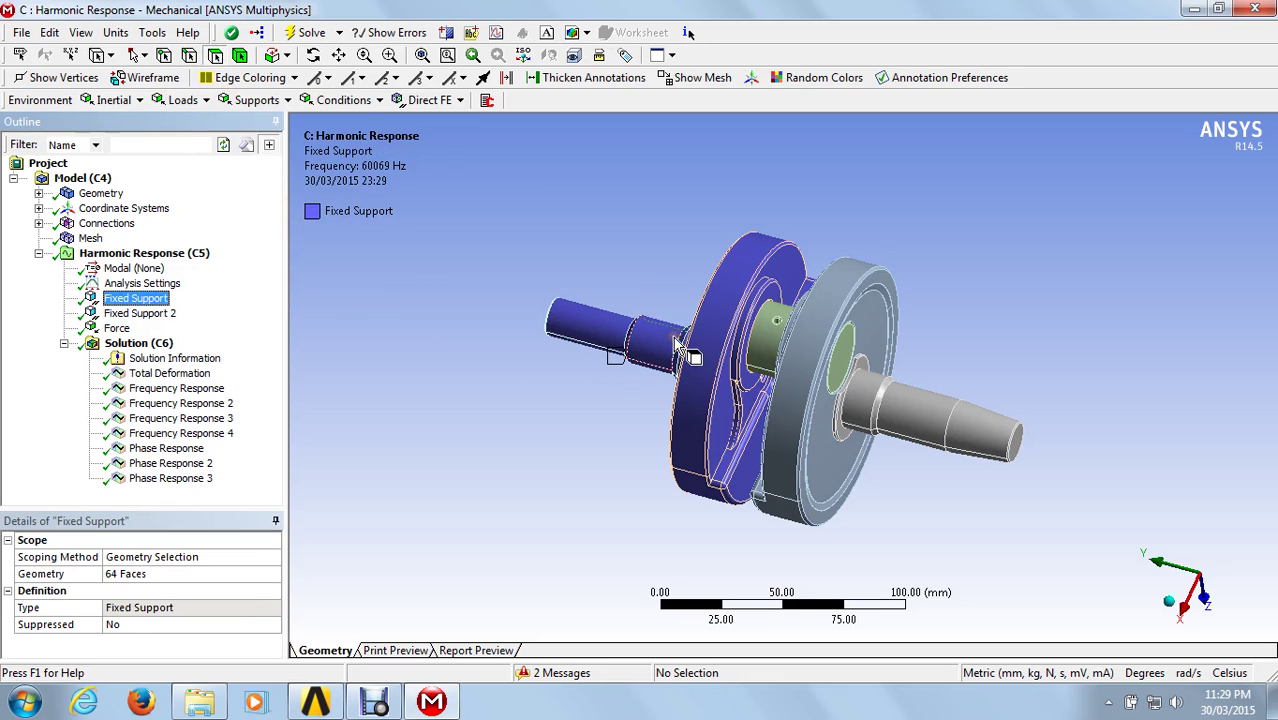
left_click(440, 430)
left_click(437, 426)
left_click(377, 277)
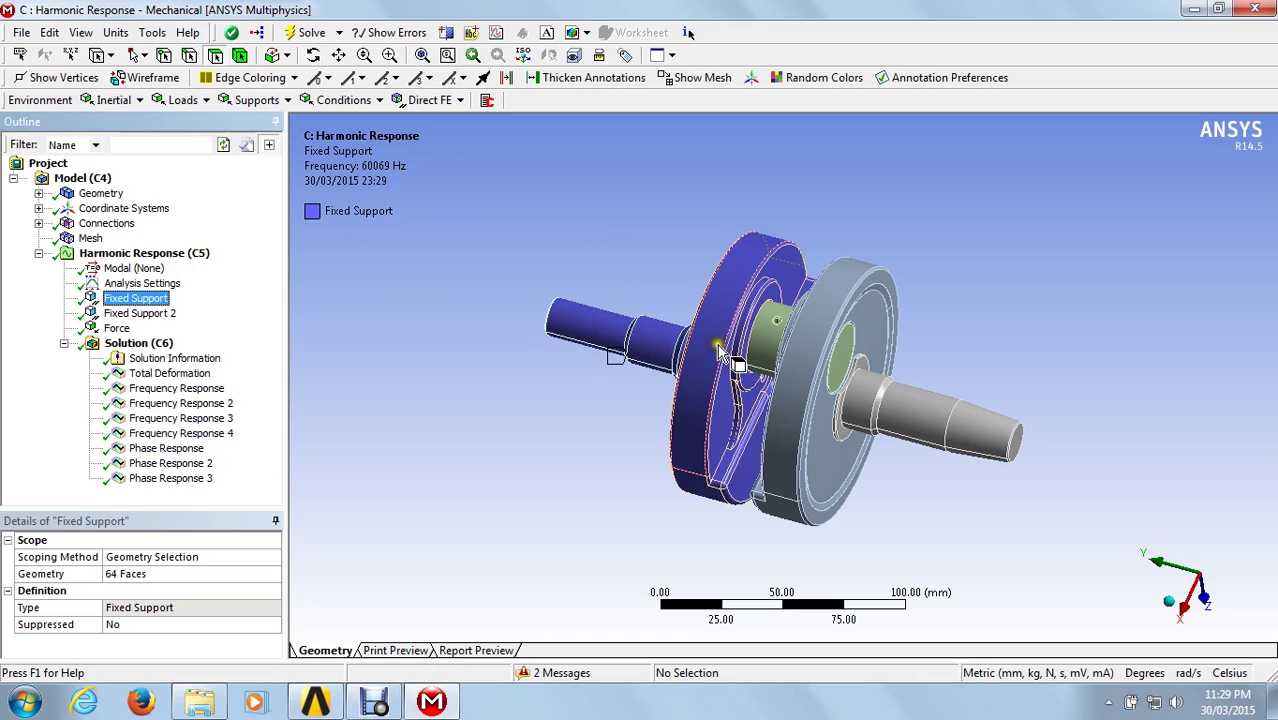
left_click(397, 100)
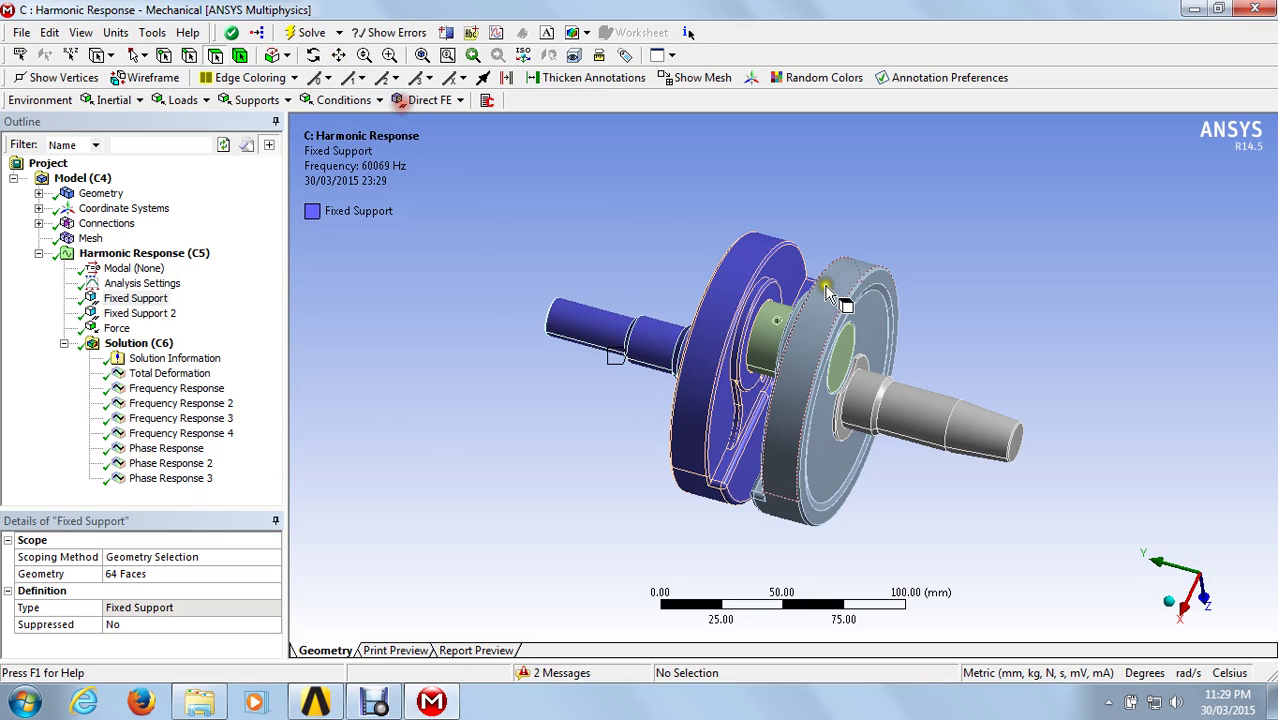
left_click(825, 286)
left_click(618, 234)
left_click(435, 195)
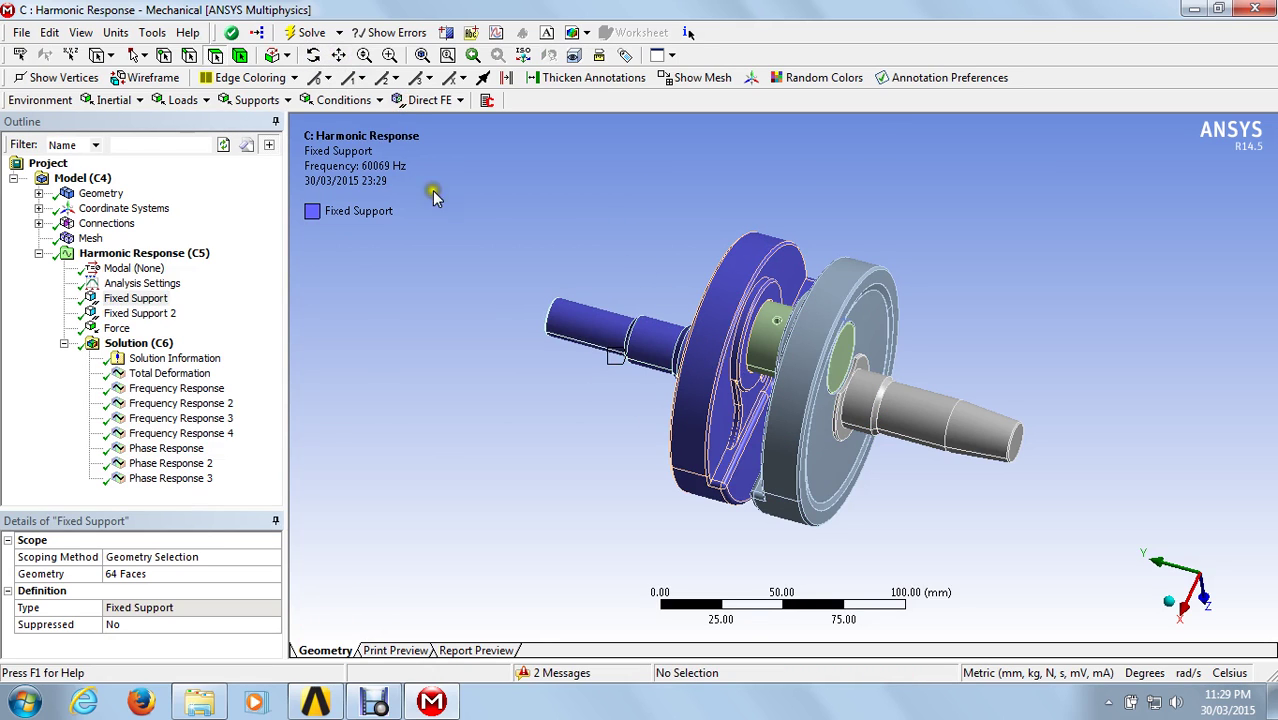
left_click(313, 55)
left_click_drag(905, 260, 676, 160)
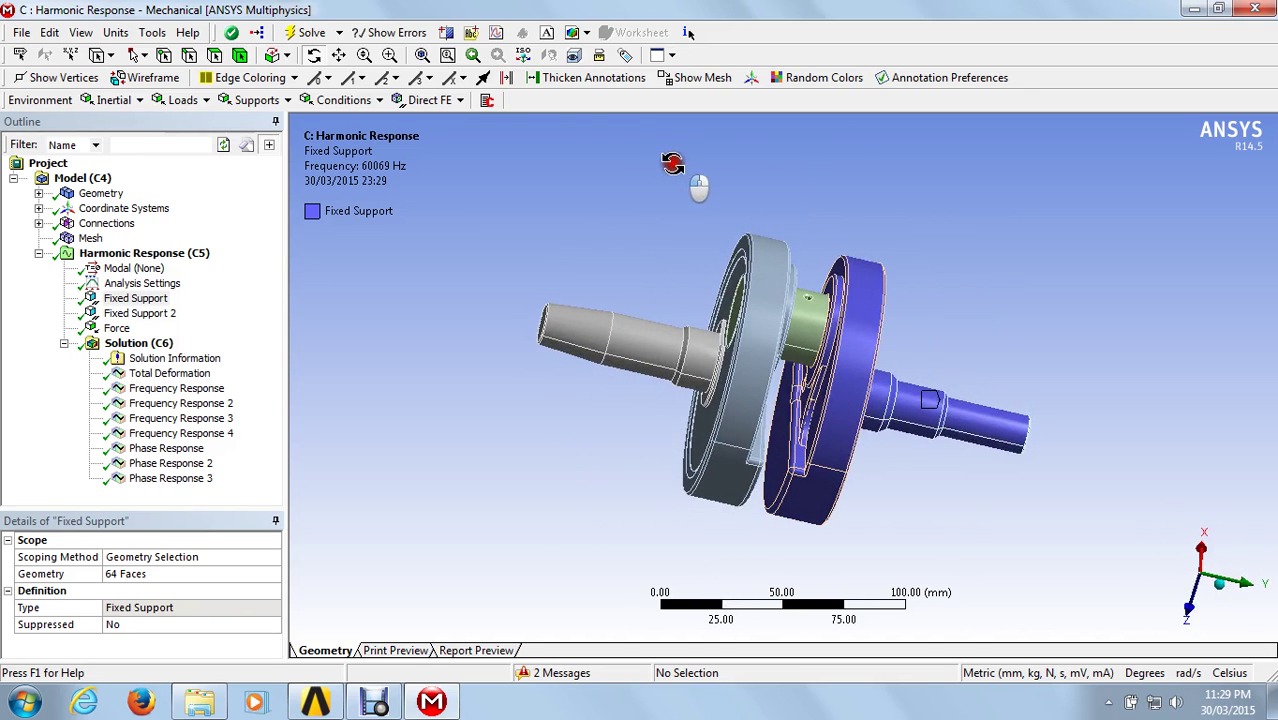
Demonstrate inserting a Fixed Support, then show the 60 faces held by Fixed Support 2.
right_click(122, 256)
mouse_move(318, 270)
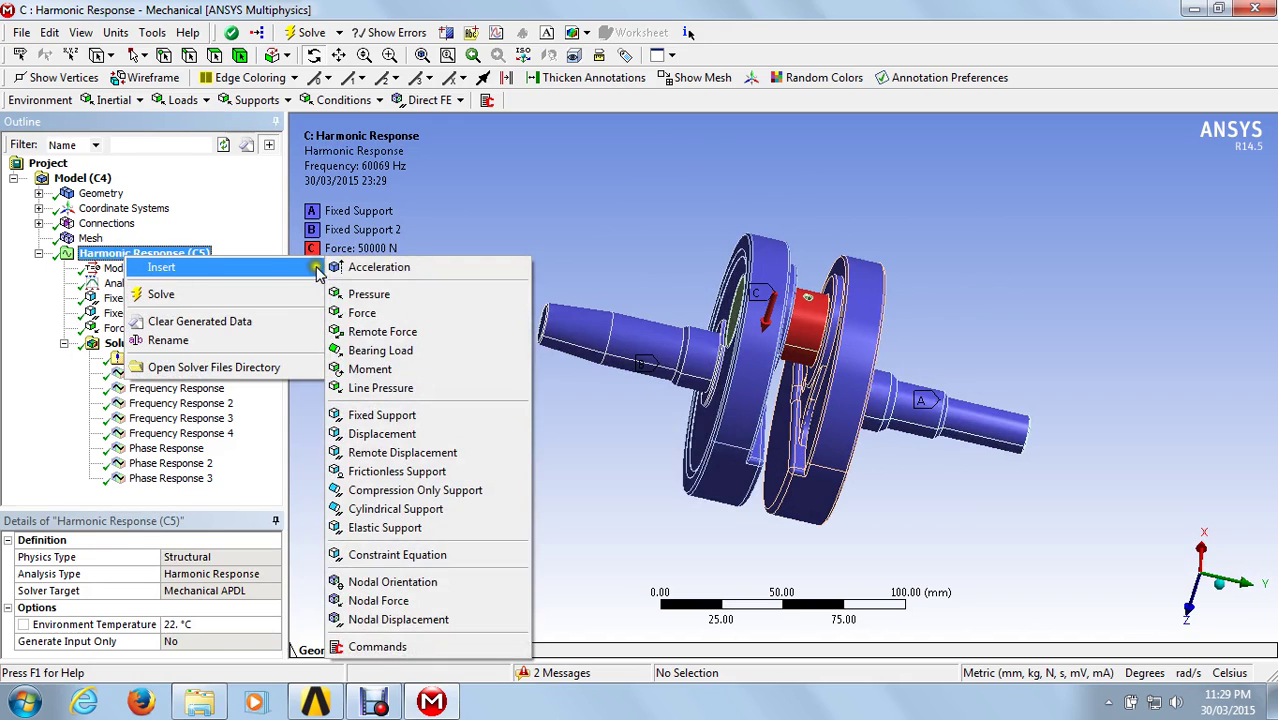
left_click(385, 415)
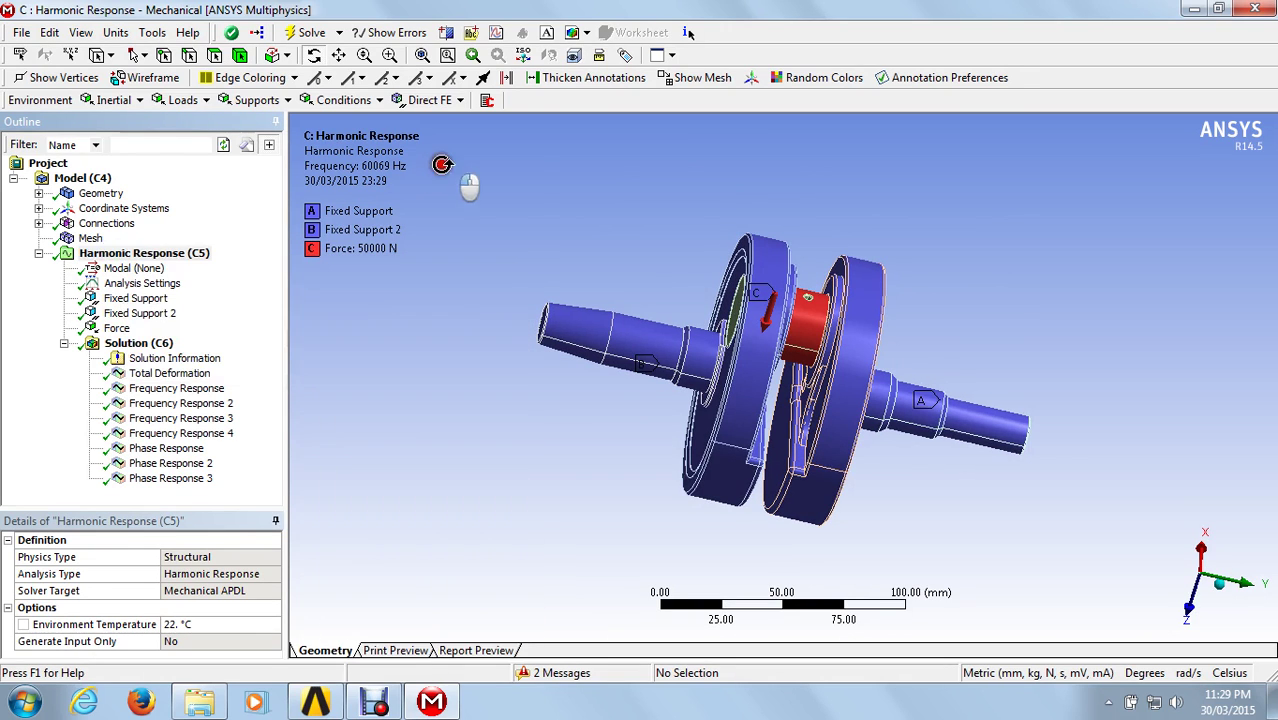
left_click(160, 315)
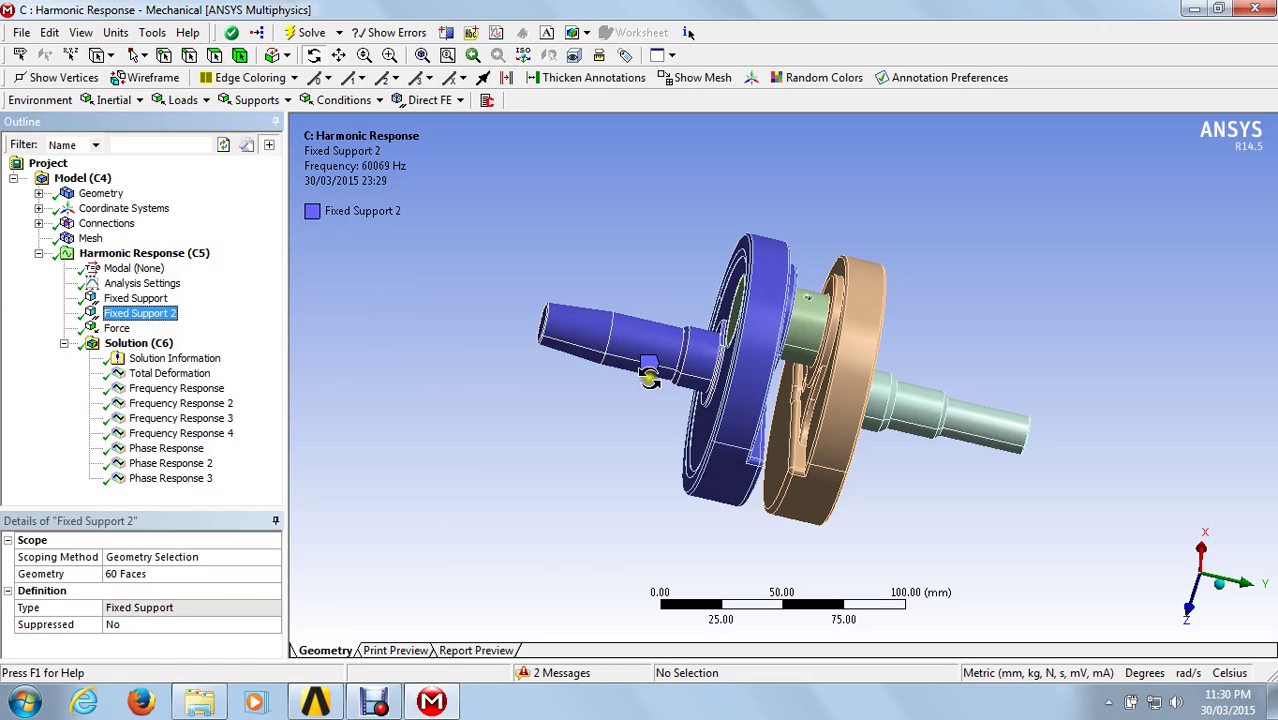
Insert a Force load into the harmonic analysis and show its crankpin face.
right_click(135, 256)
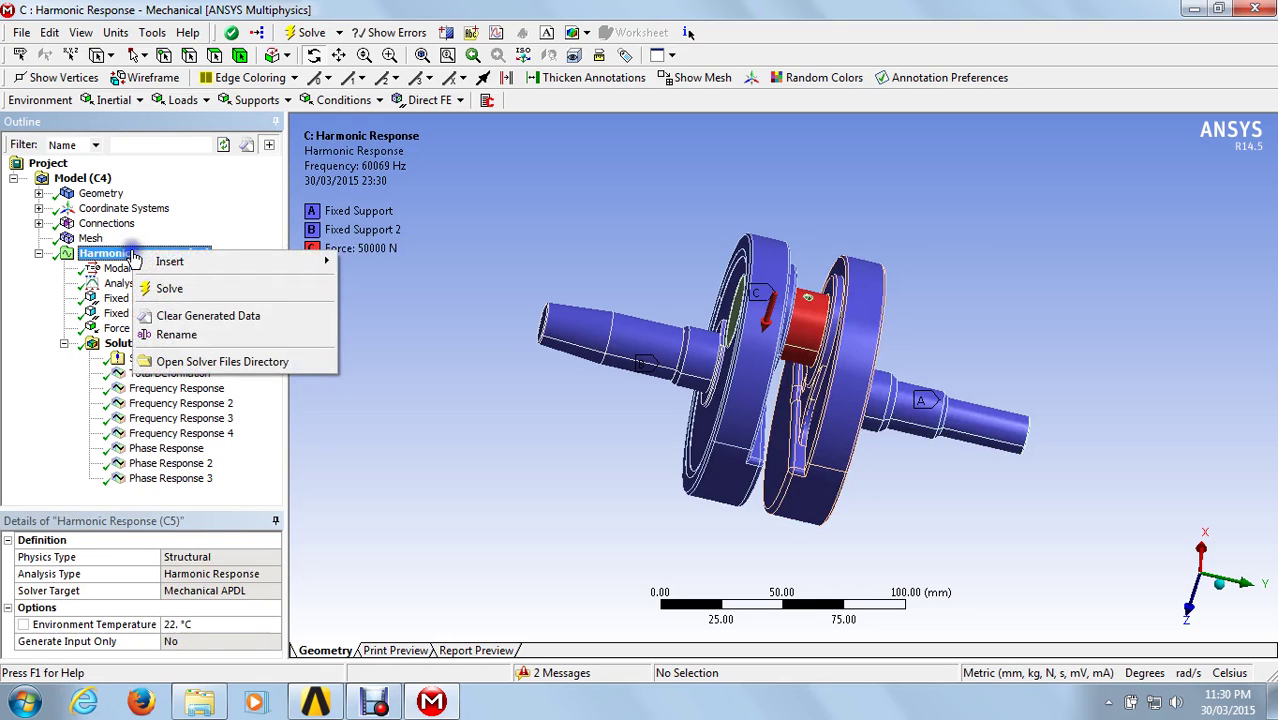
mouse_move(155, 262)
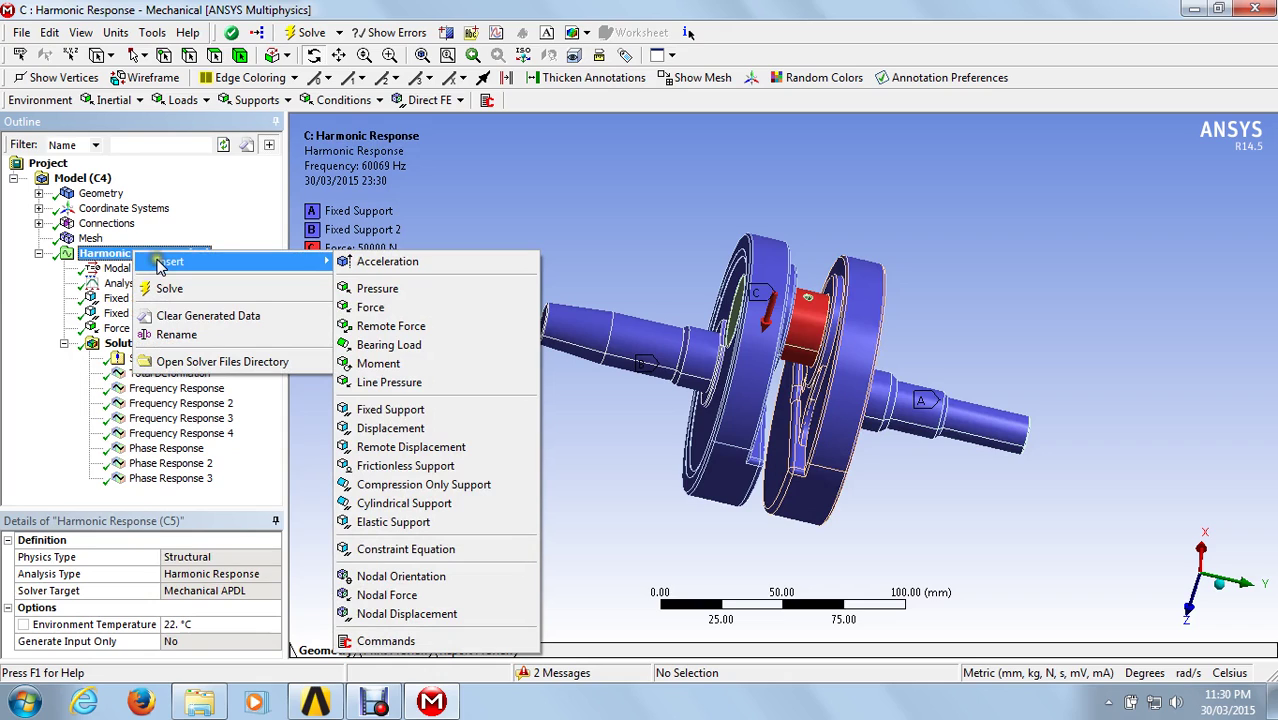
left_click(388, 313)
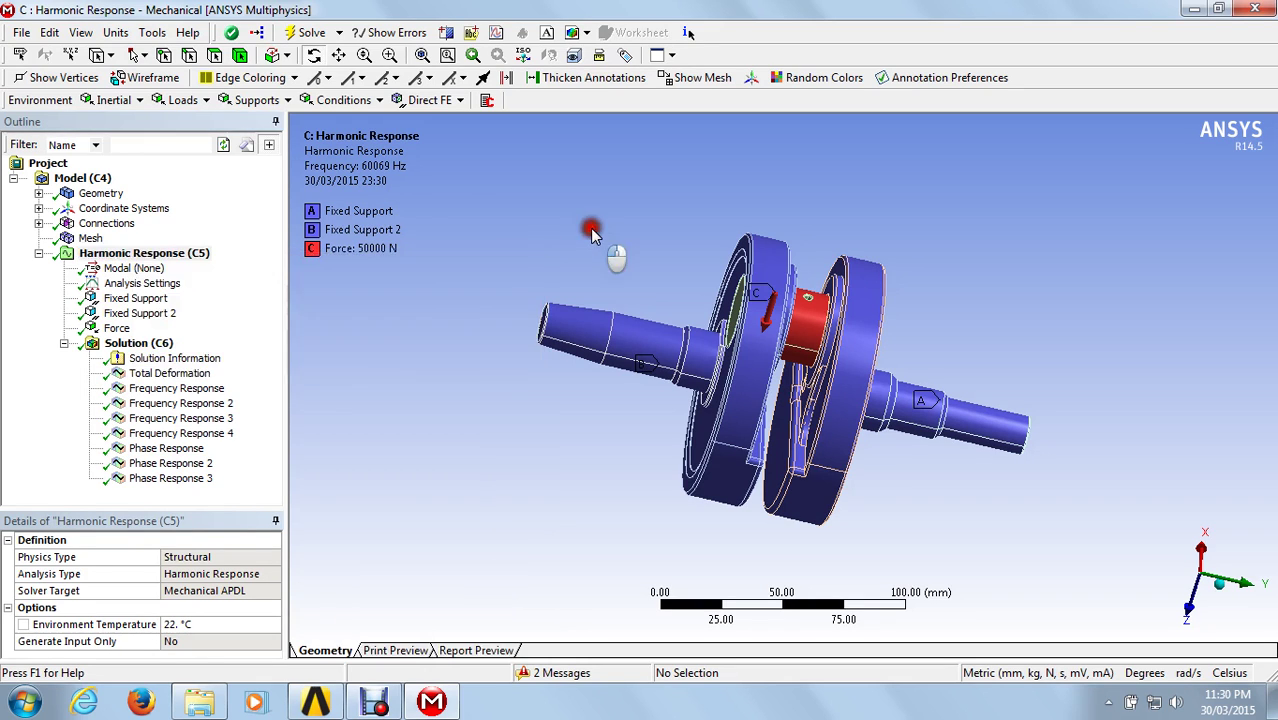
left_click(118, 330)
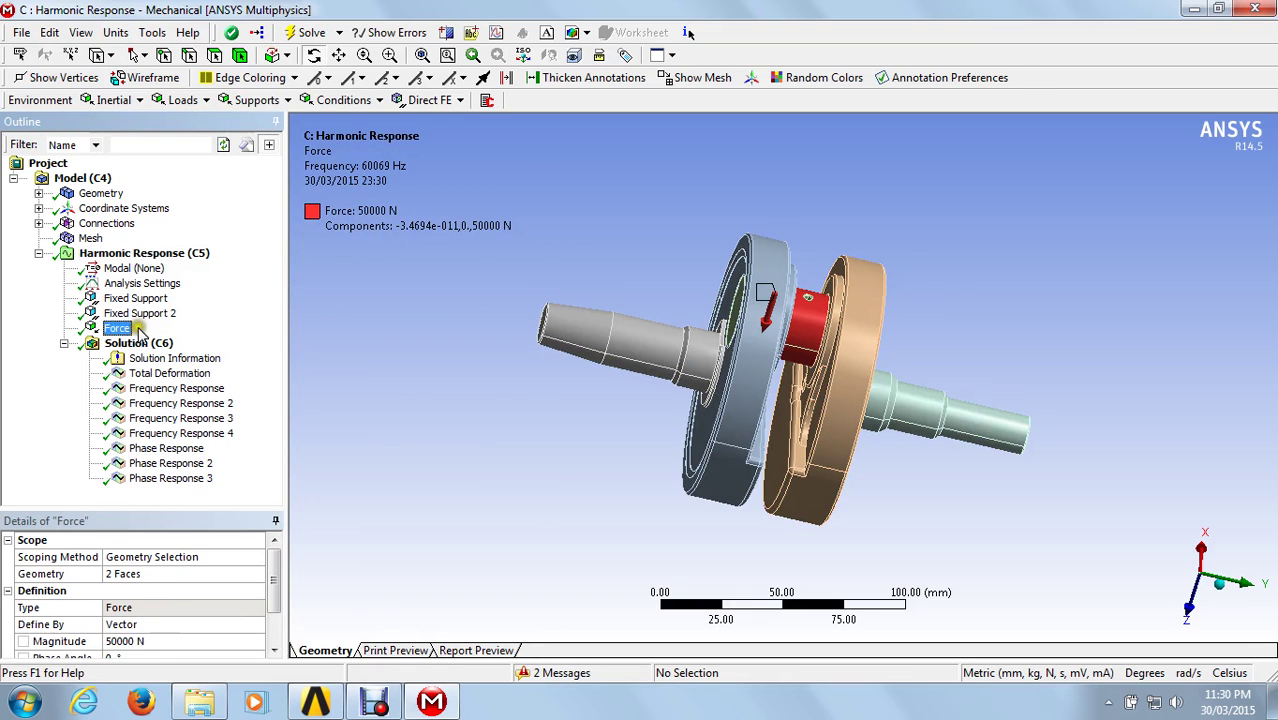
Keep the force magnitude at 50000 N and confirm its direction on the face.
left_click(216, 56)
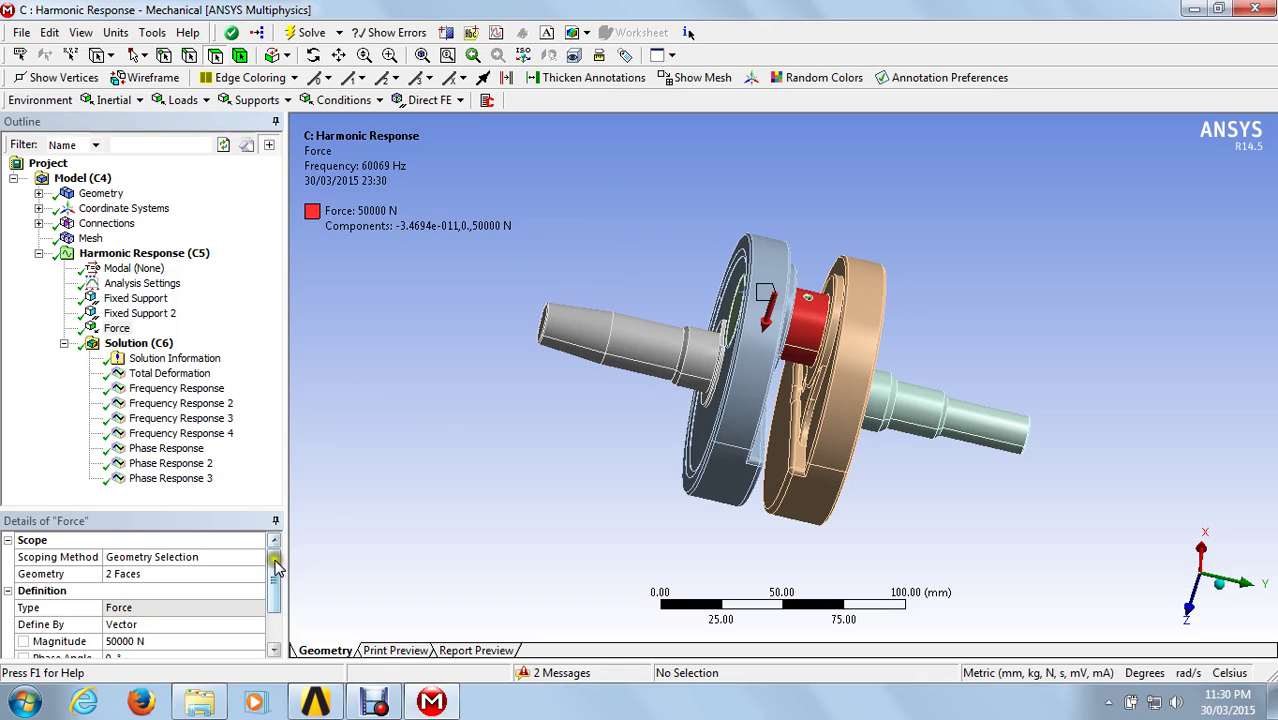
scroll(277, 566, "down", 3)
left_click(140, 591)
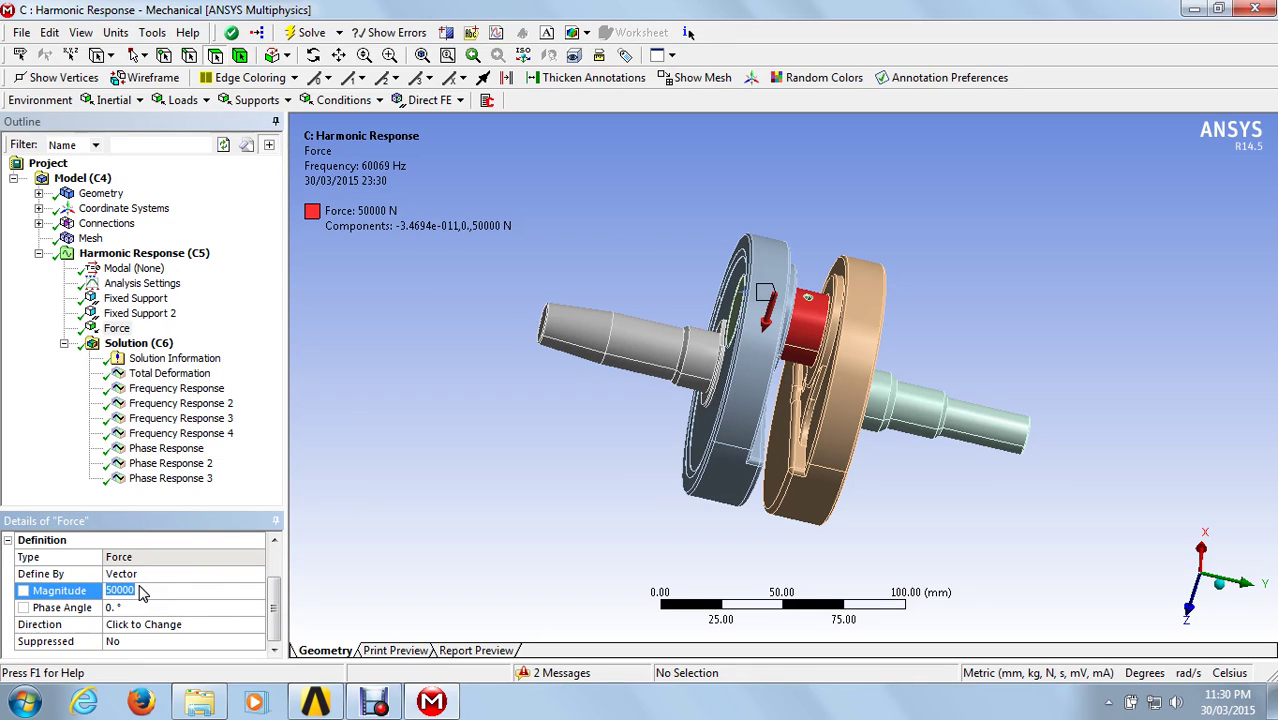
left_click(188, 624)
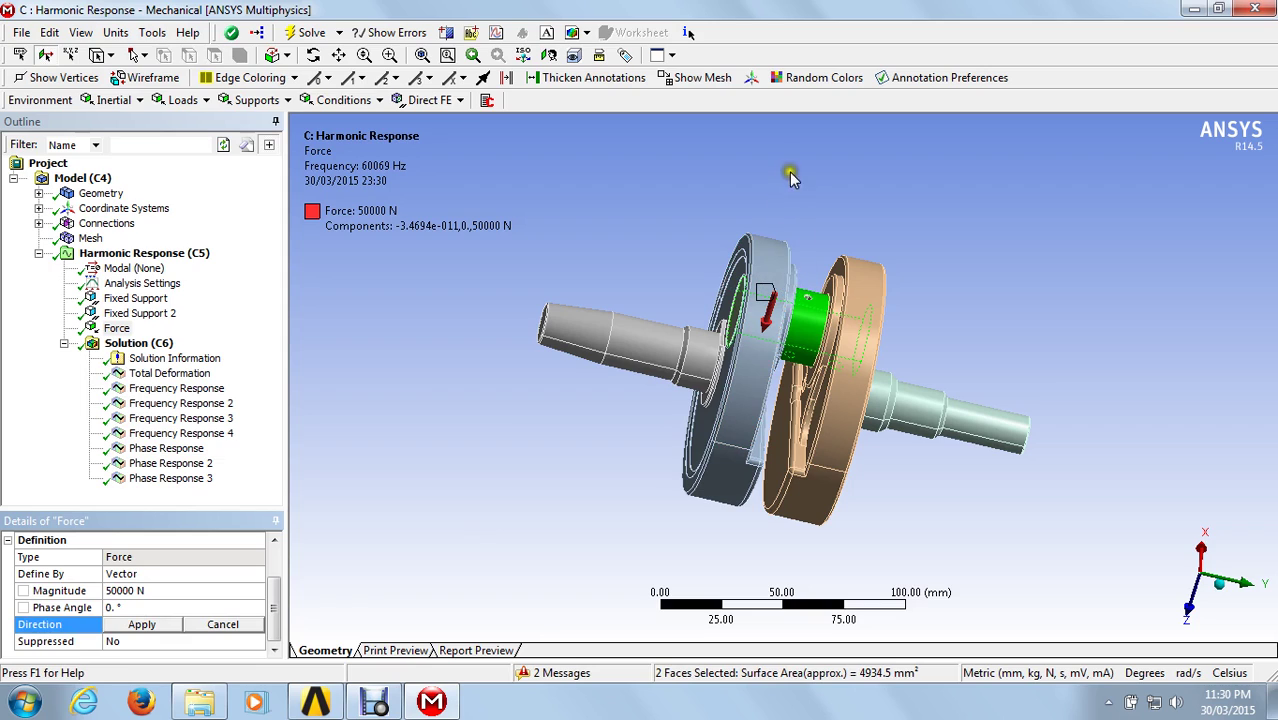
left_click(142, 624)
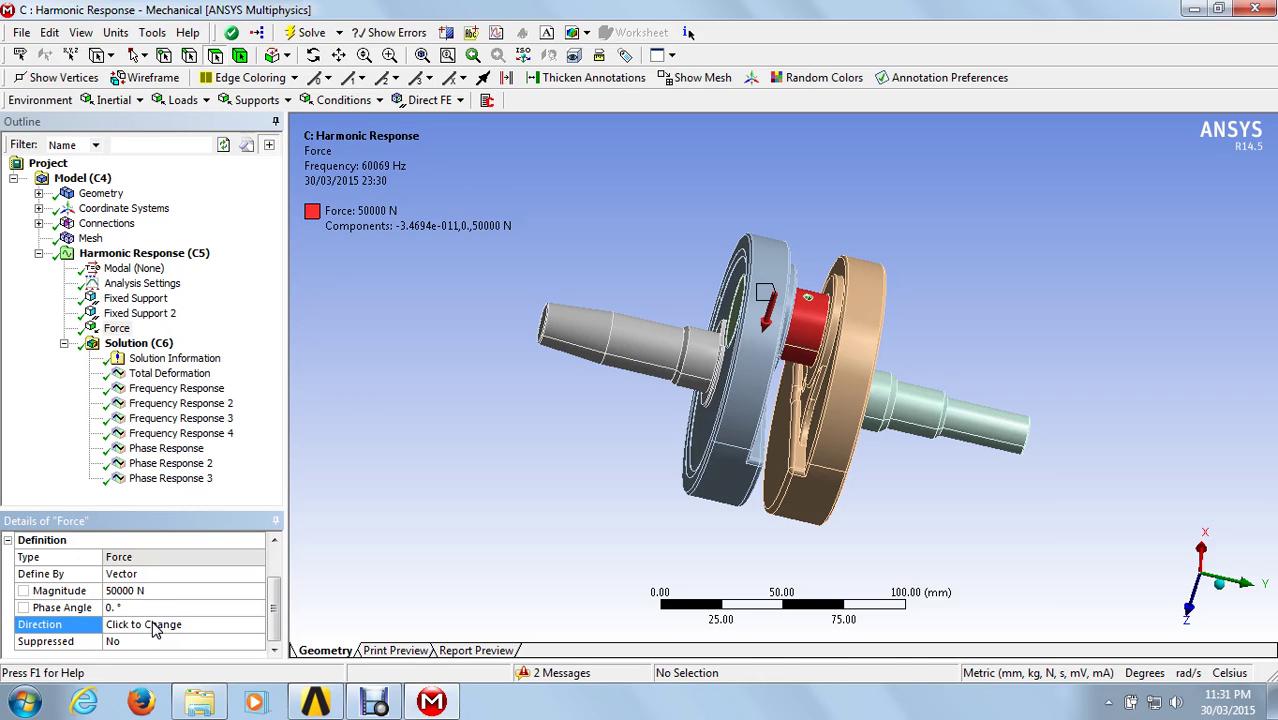
Try reversing the force upward, cancel the change, and view both supports with the force.
left_click(155, 624)
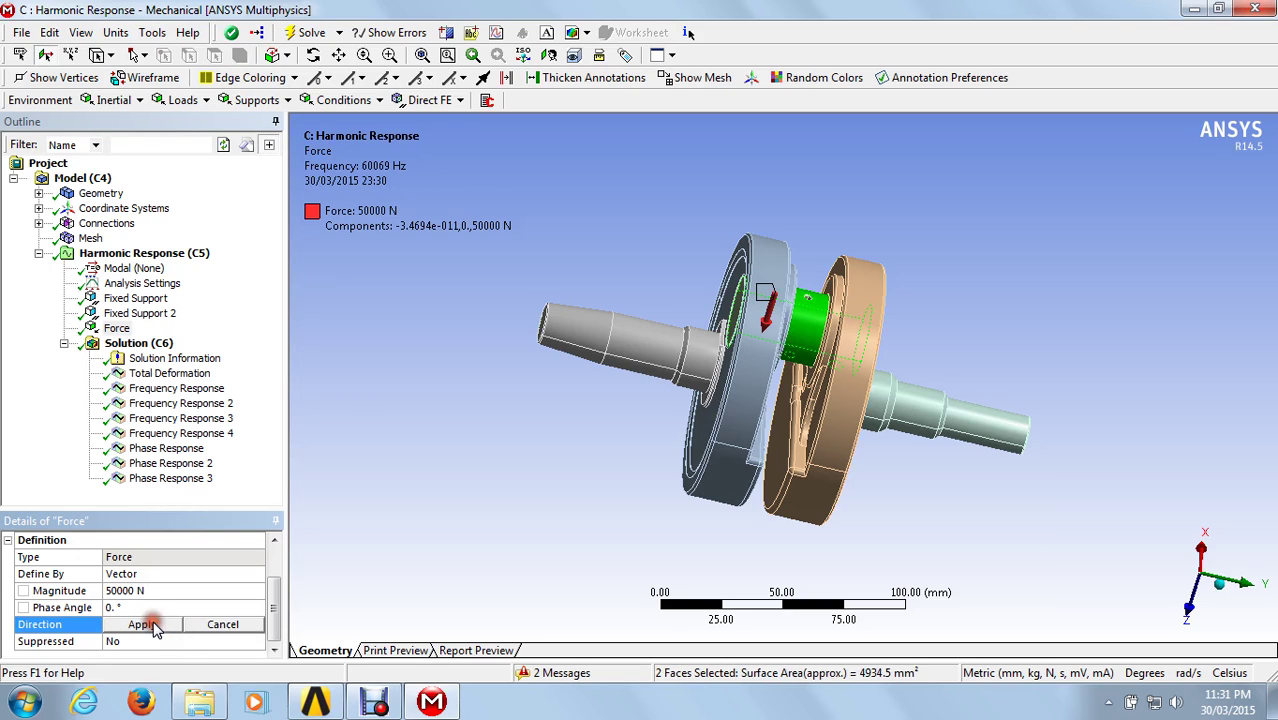
left_click(806, 338)
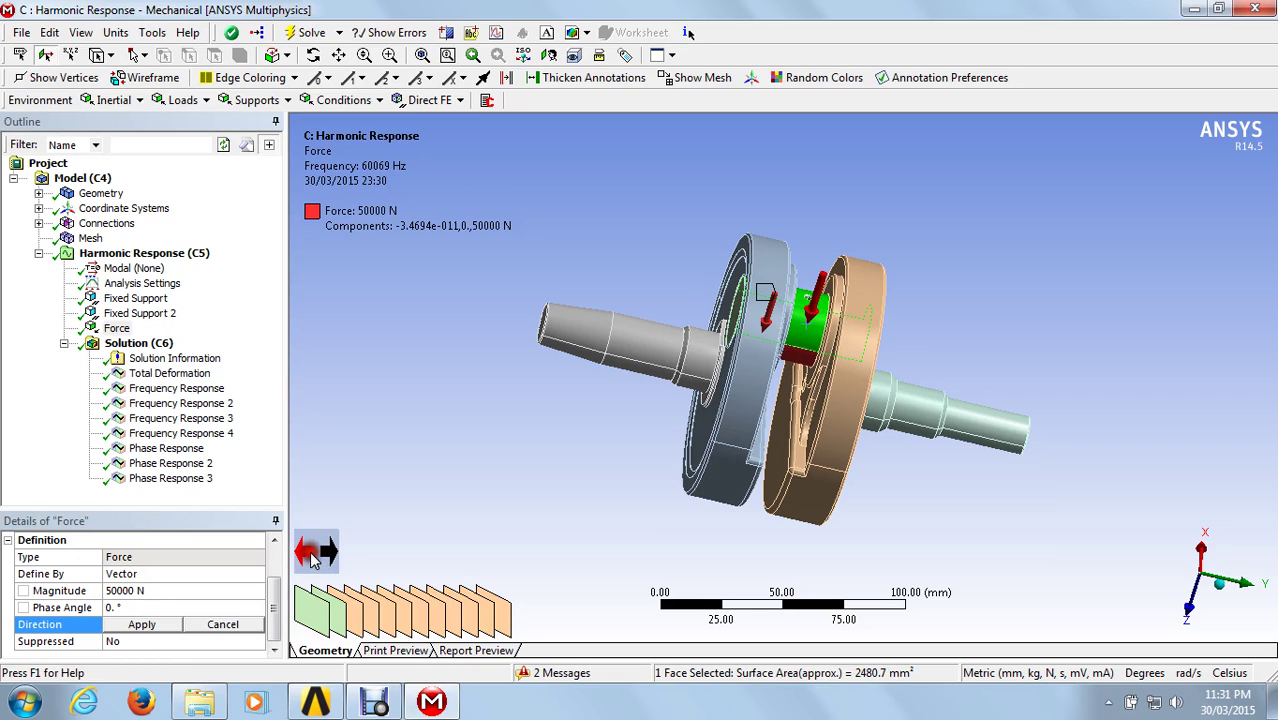
left_click(328, 553)
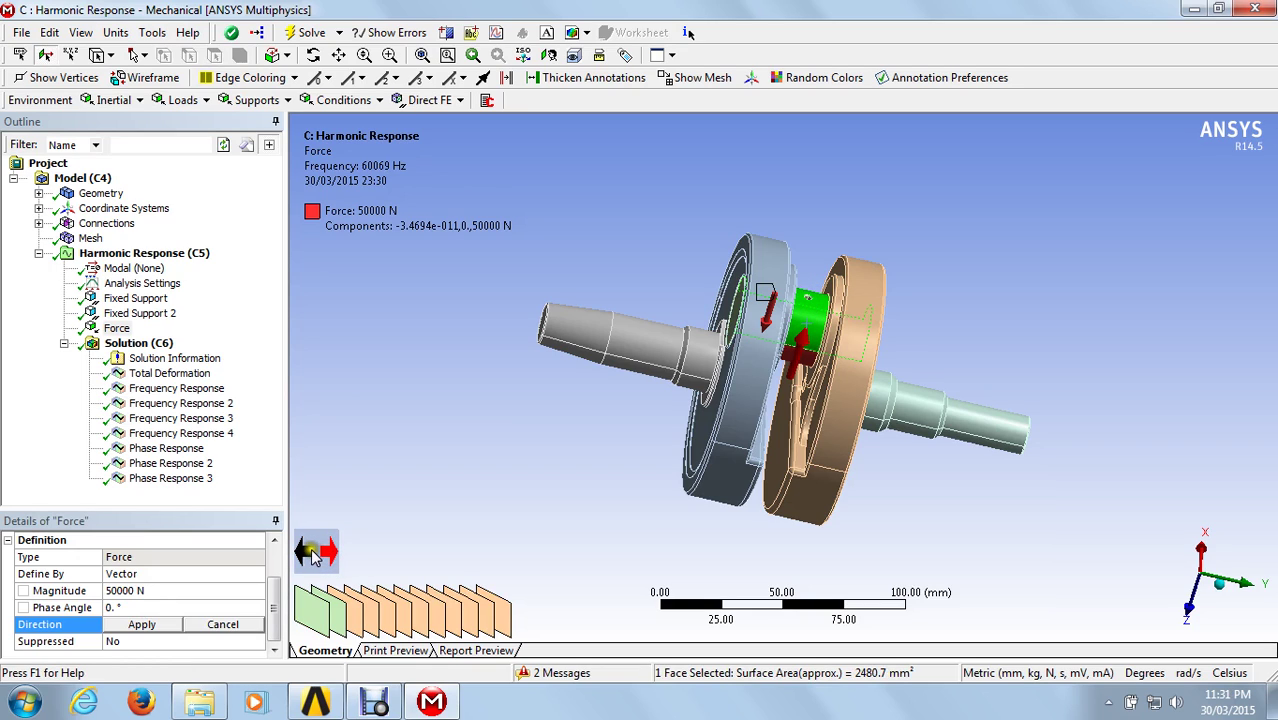
left_click(238, 626)
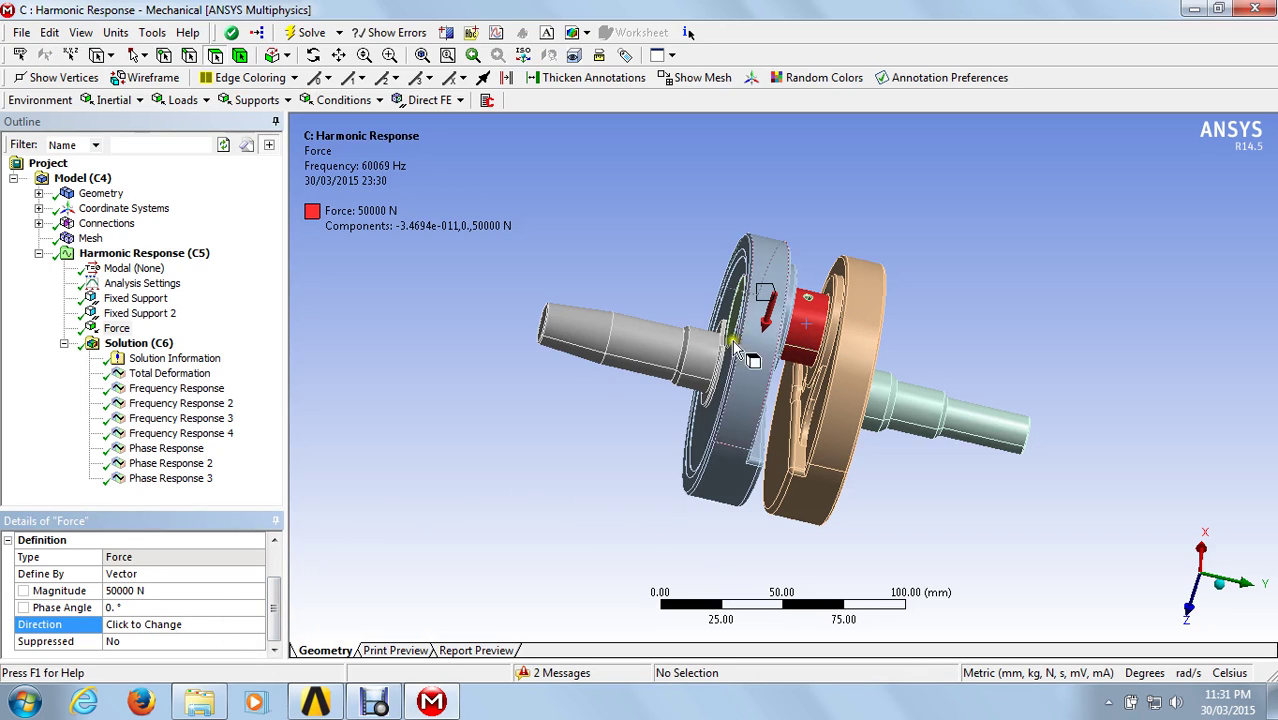
left_click(604, 405)
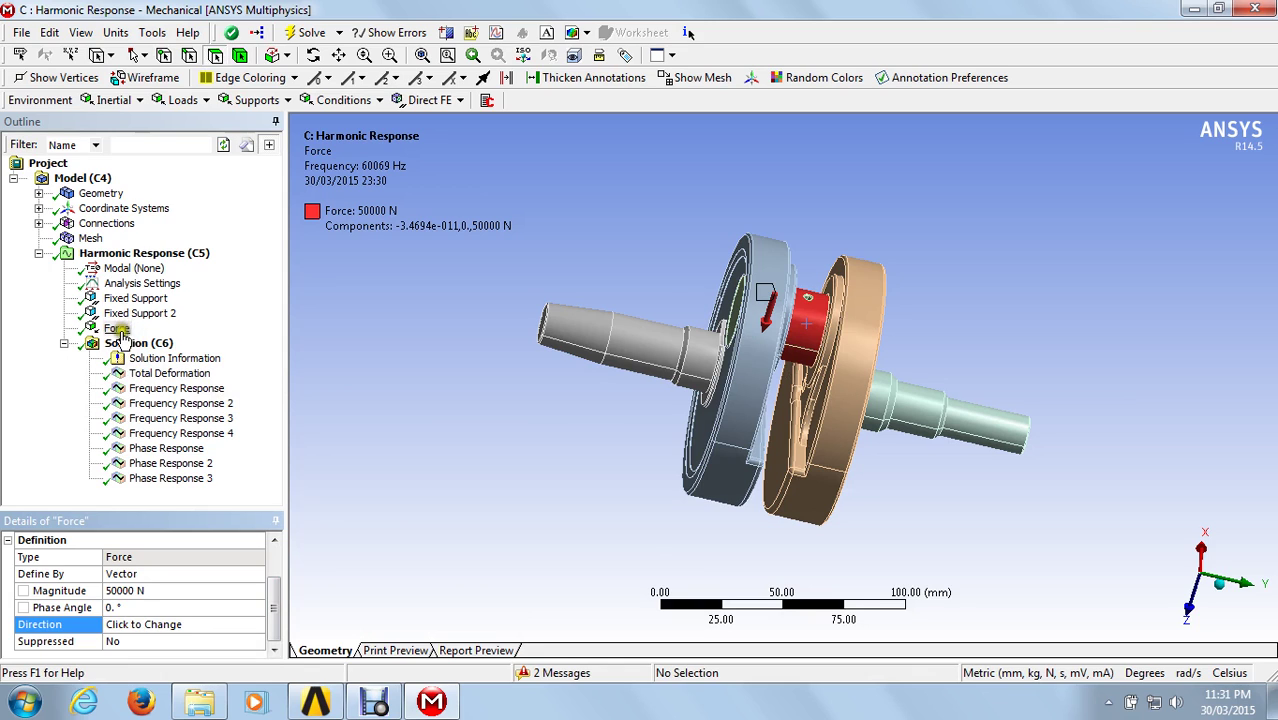
left_click(138, 253)
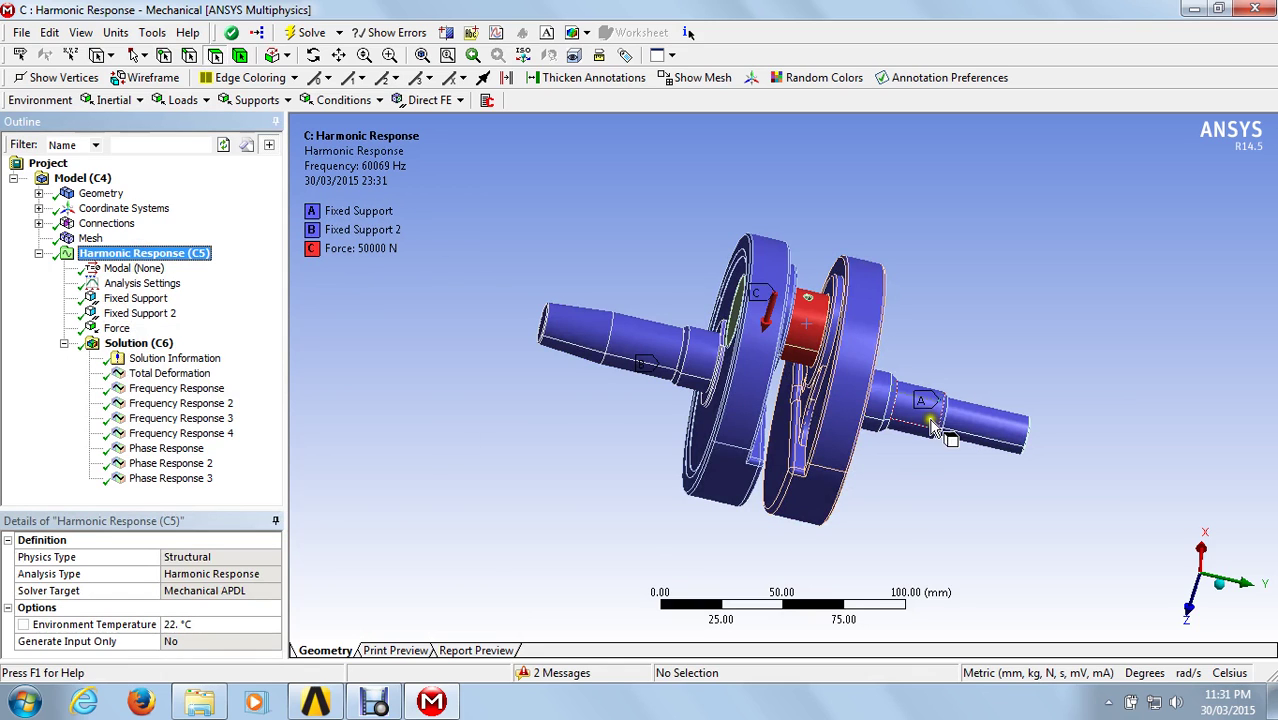
left_click(362, 216)
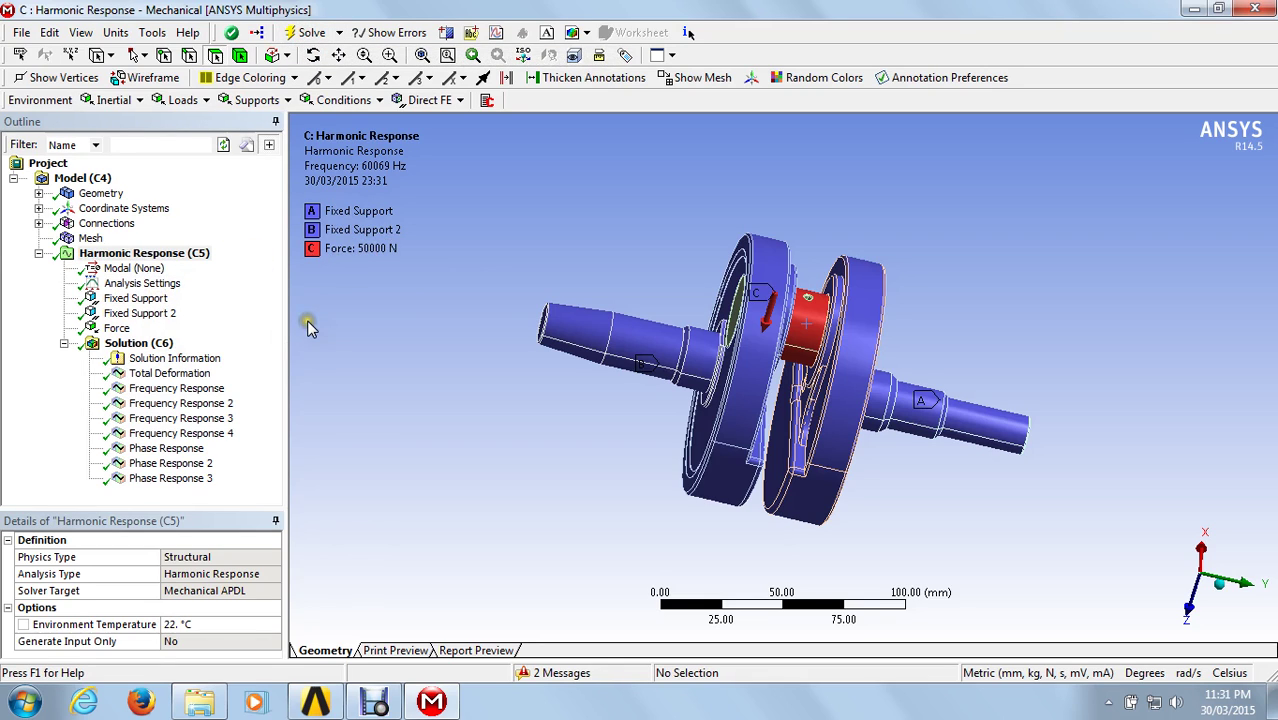
Insert a Total Deformation result under Solution (C6).
right_click(122, 343)
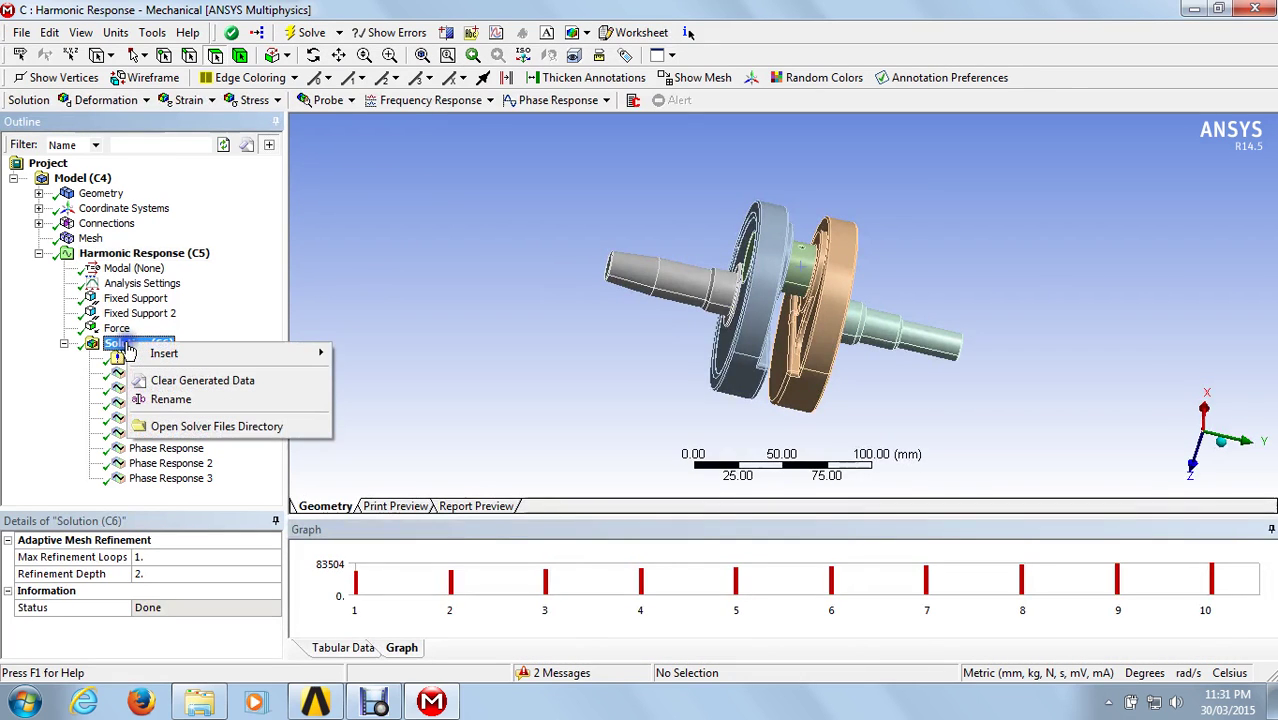
mouse_move(300, 353)
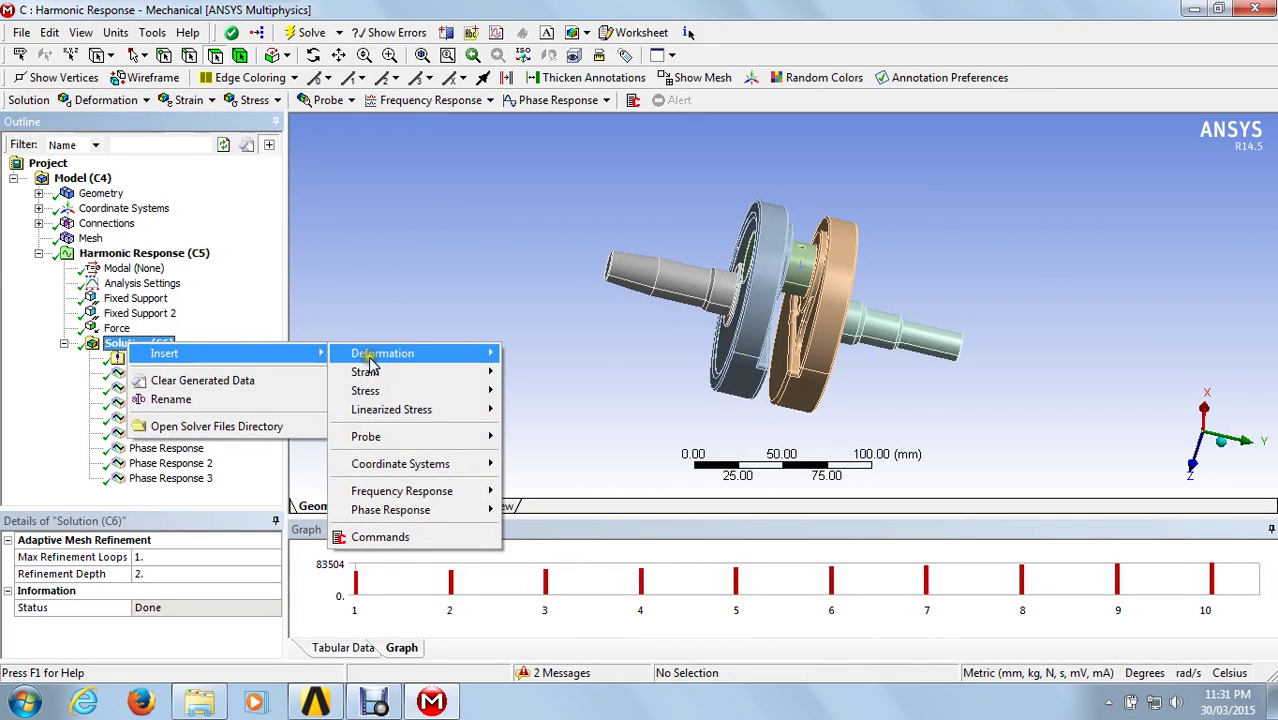
mouse_move(372, 358)
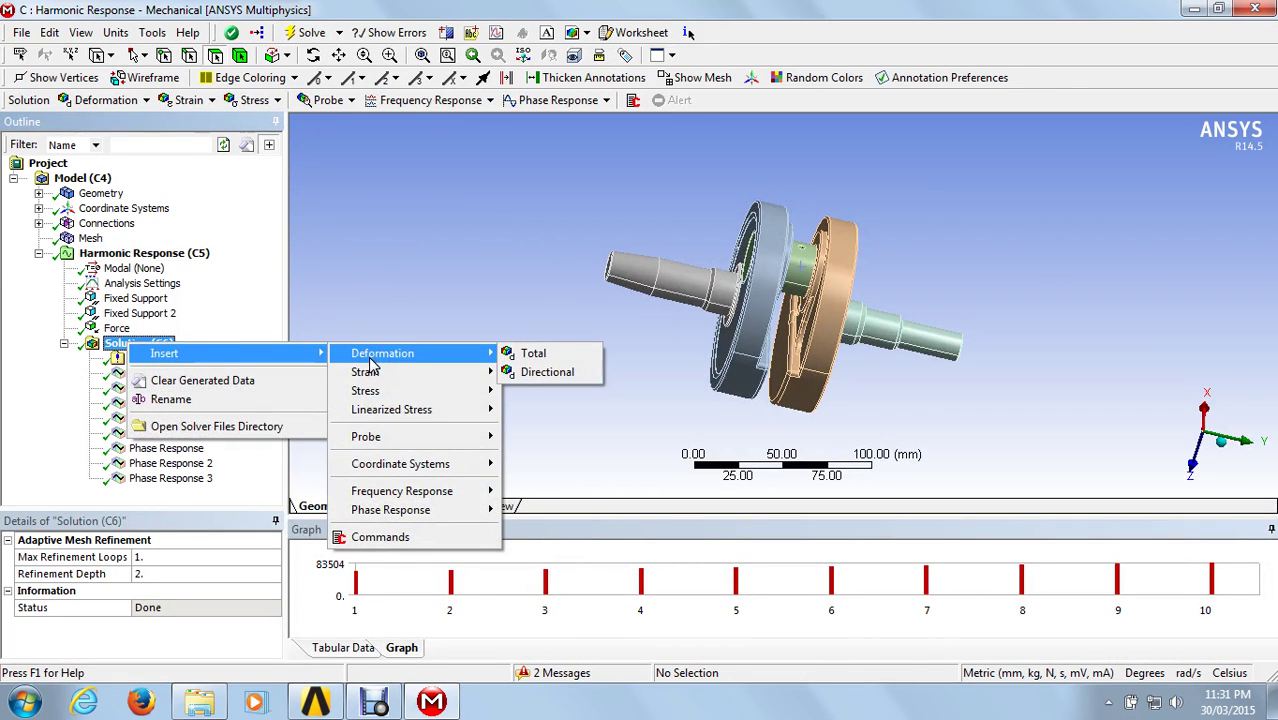
left_click(540, 356)
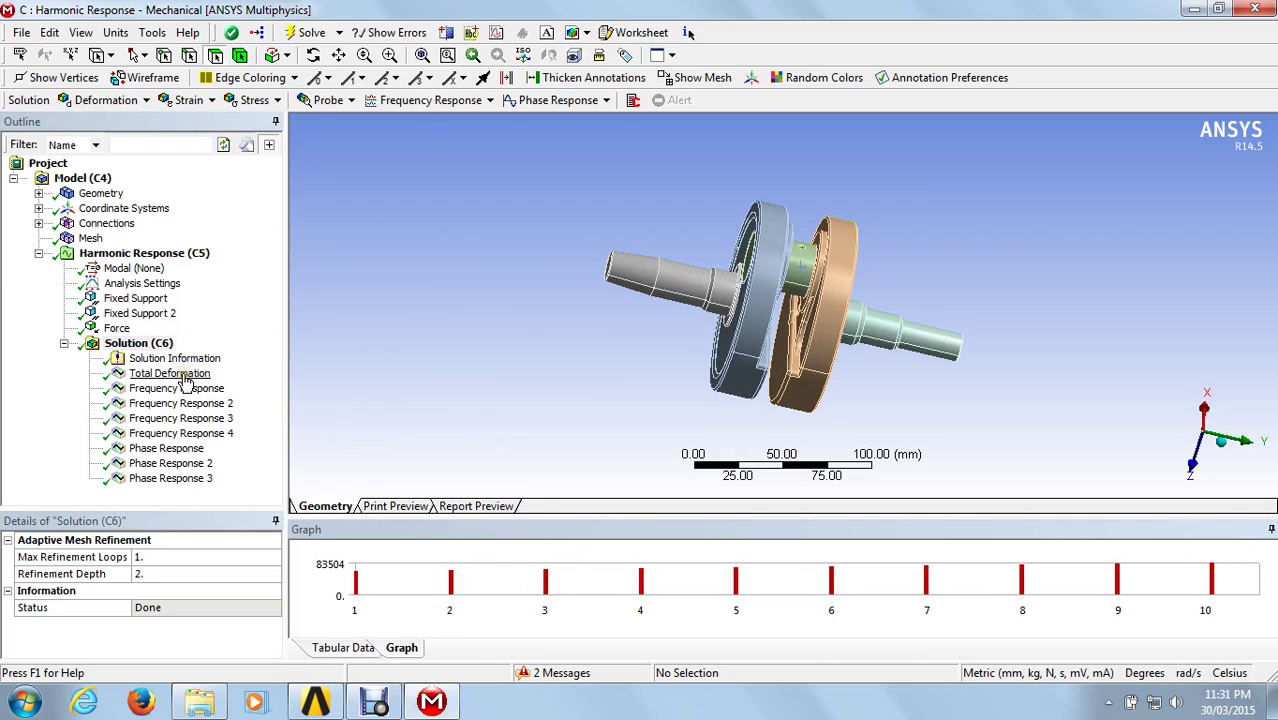
Browse the Frequency and Phase Response result types, then display Total Deformation at 83504 Hz.
right_click(137, 344)
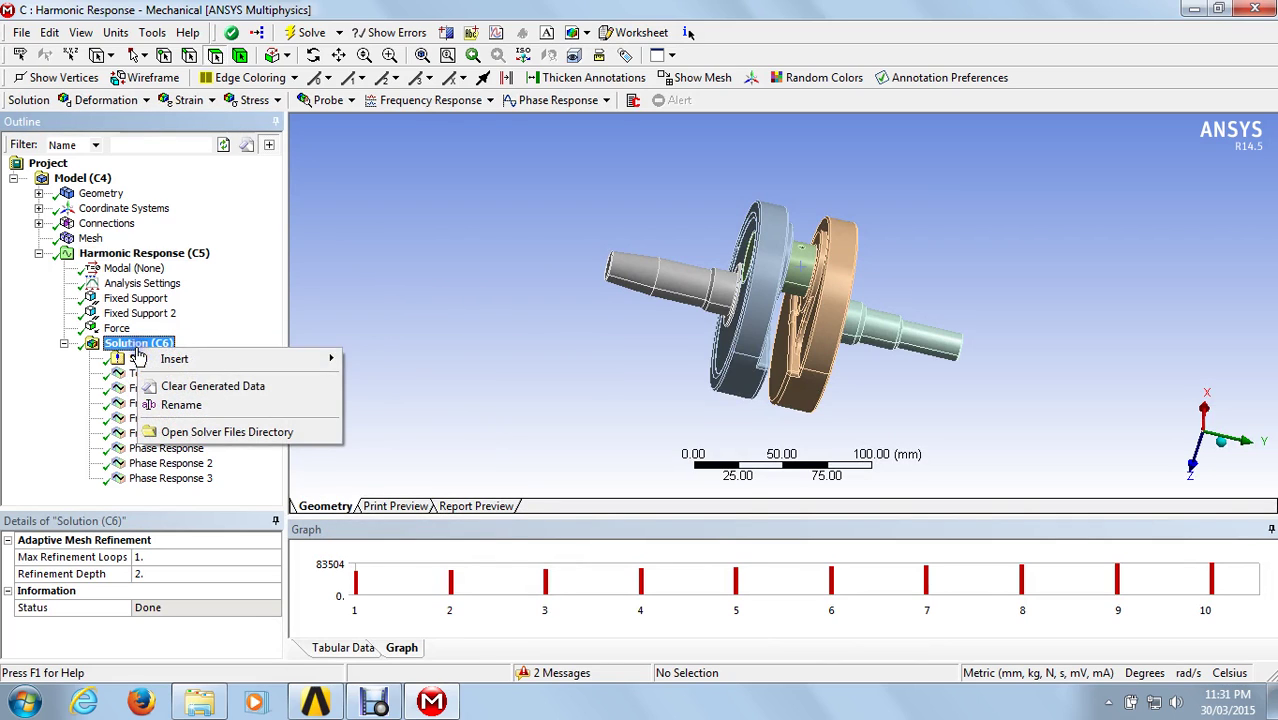
mouse_move(173, 362)
mouse_move(412, 378)
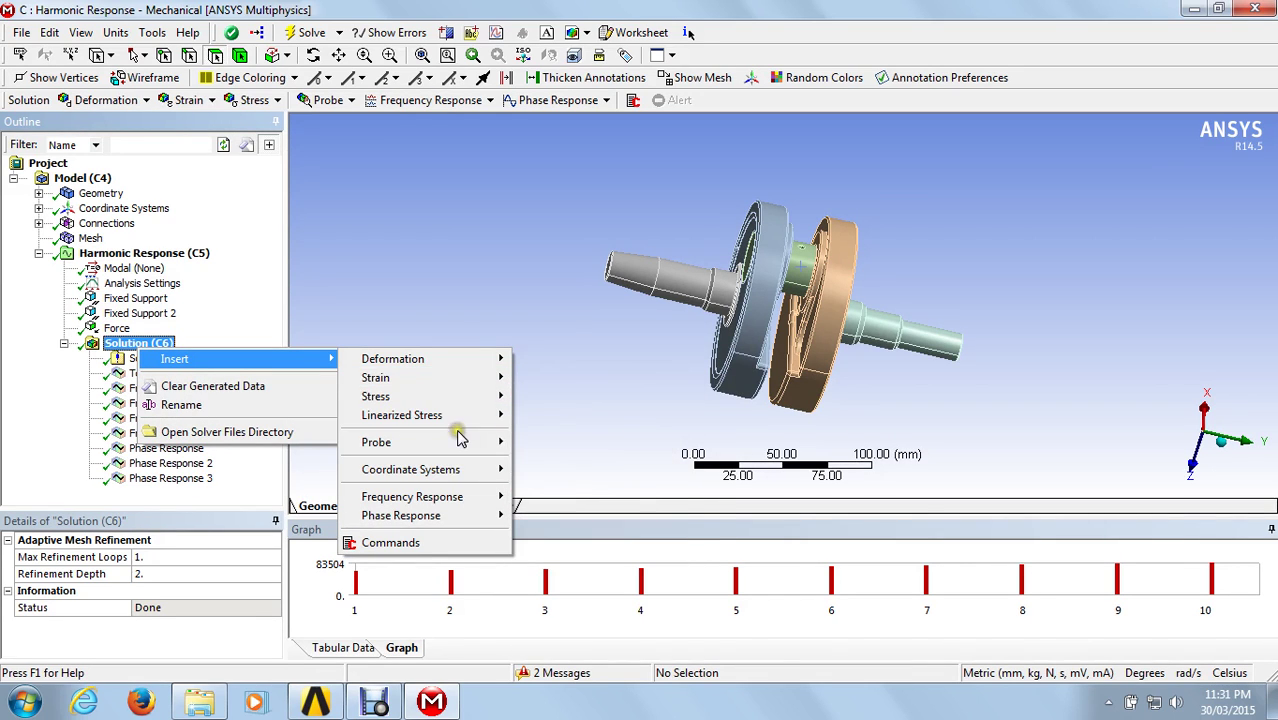
mouse_move(446, 470)
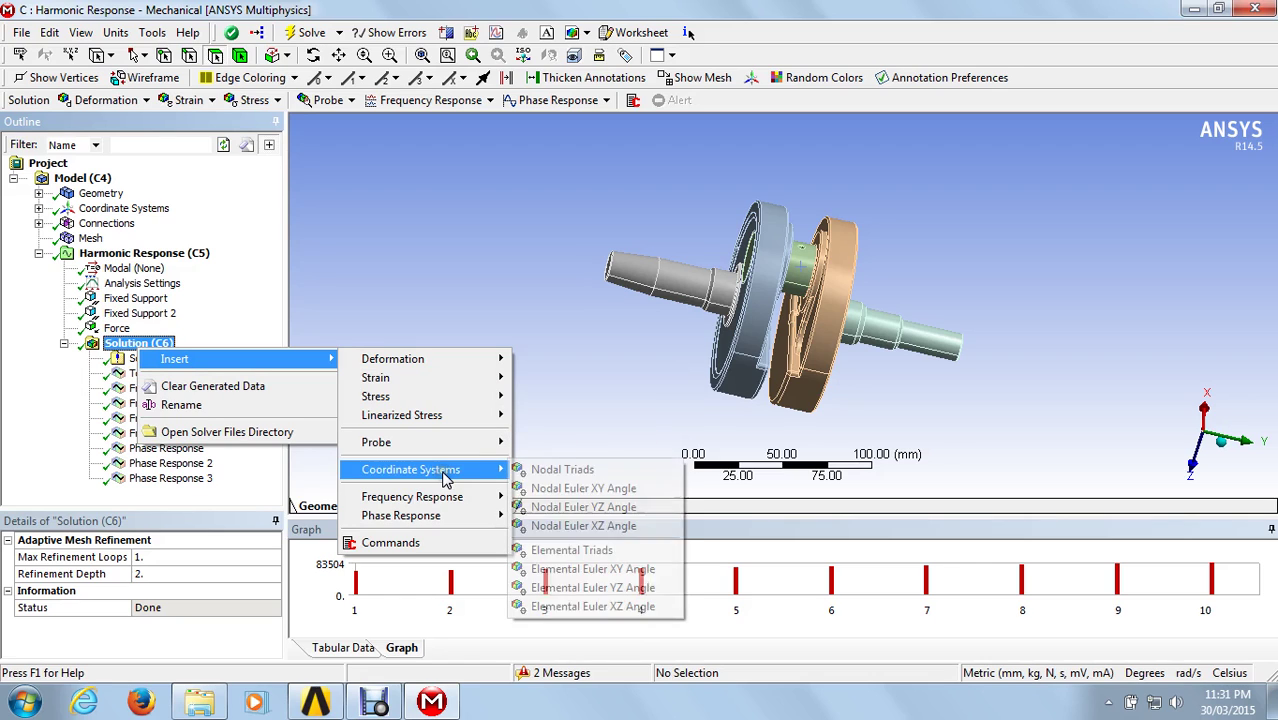
mouse_move(446, 500)
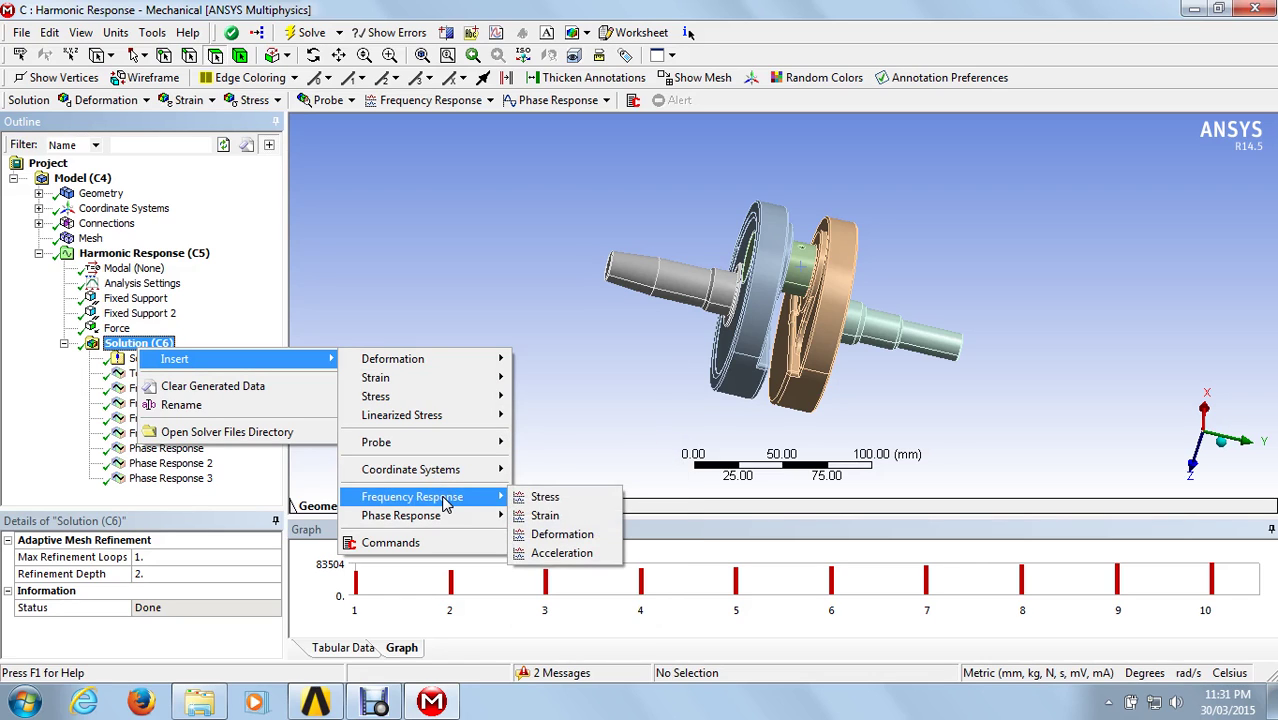
mouse_move(475, 515)
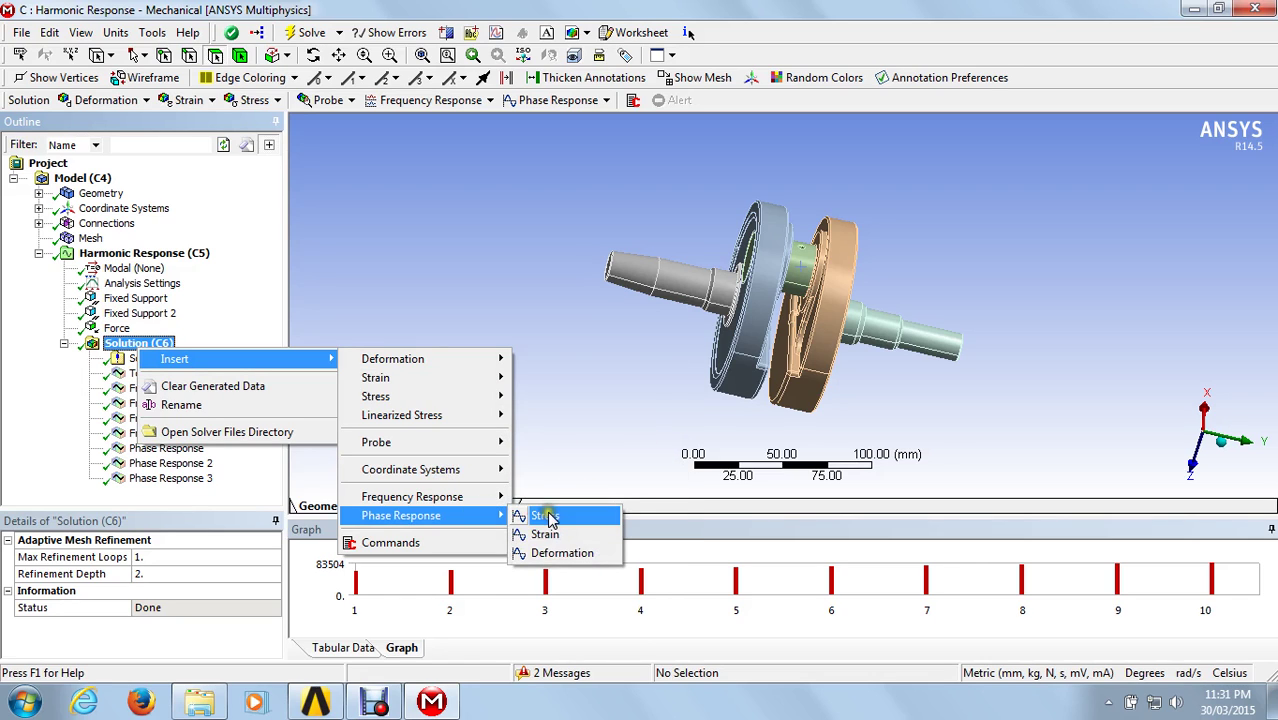
left_click(590, 373)
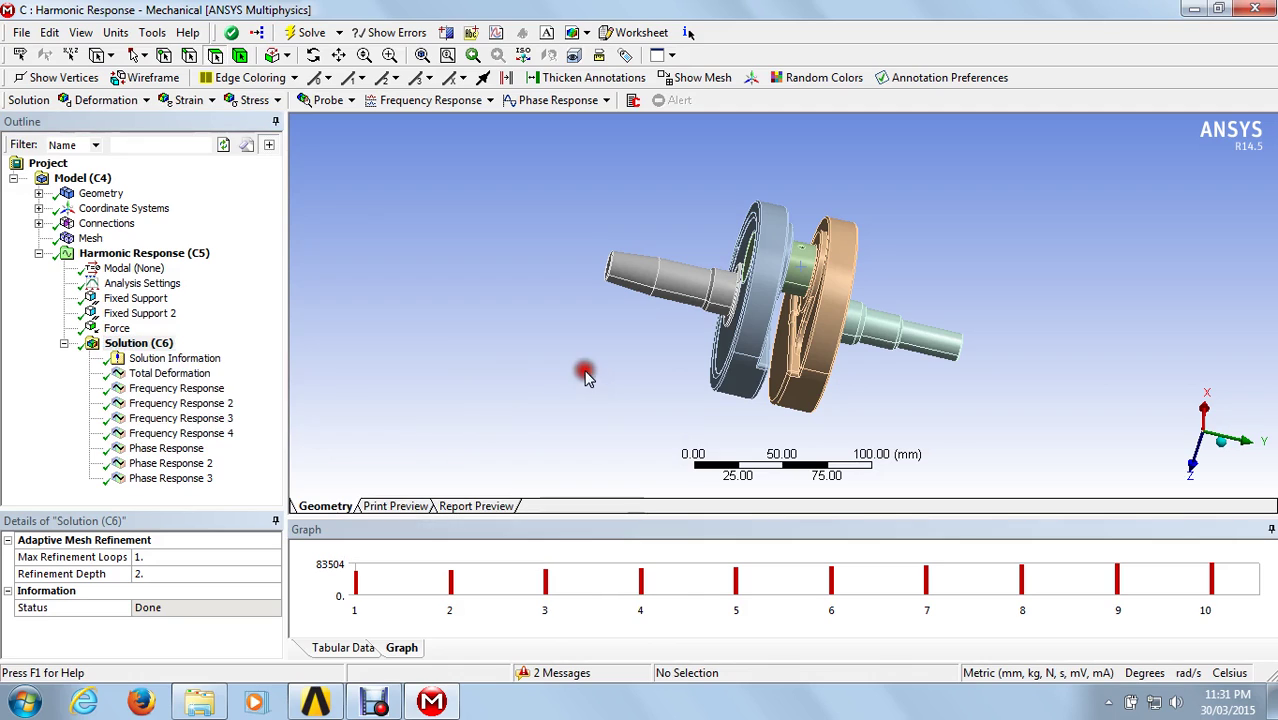
left_click(186, 375)
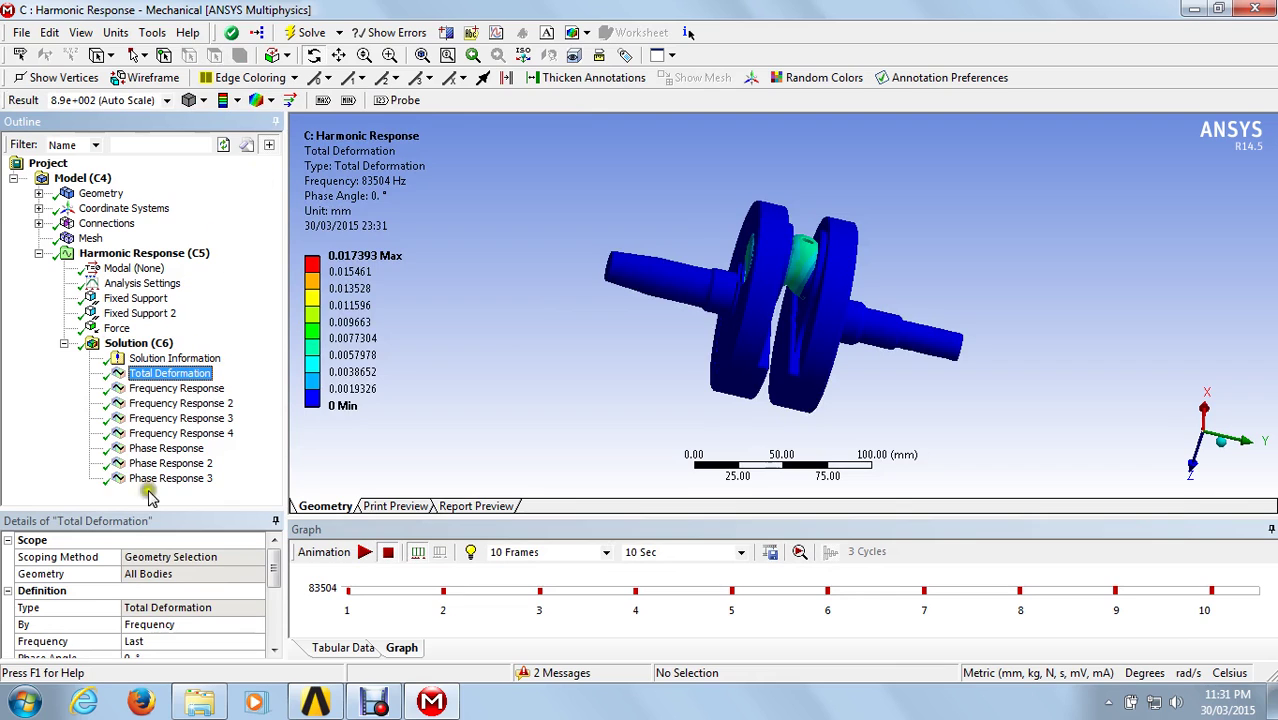
Show the Frequency Response amplitude and phase plots of X-axis normal stress, peaking at 5.63 MPa.
left_click(145, 389)
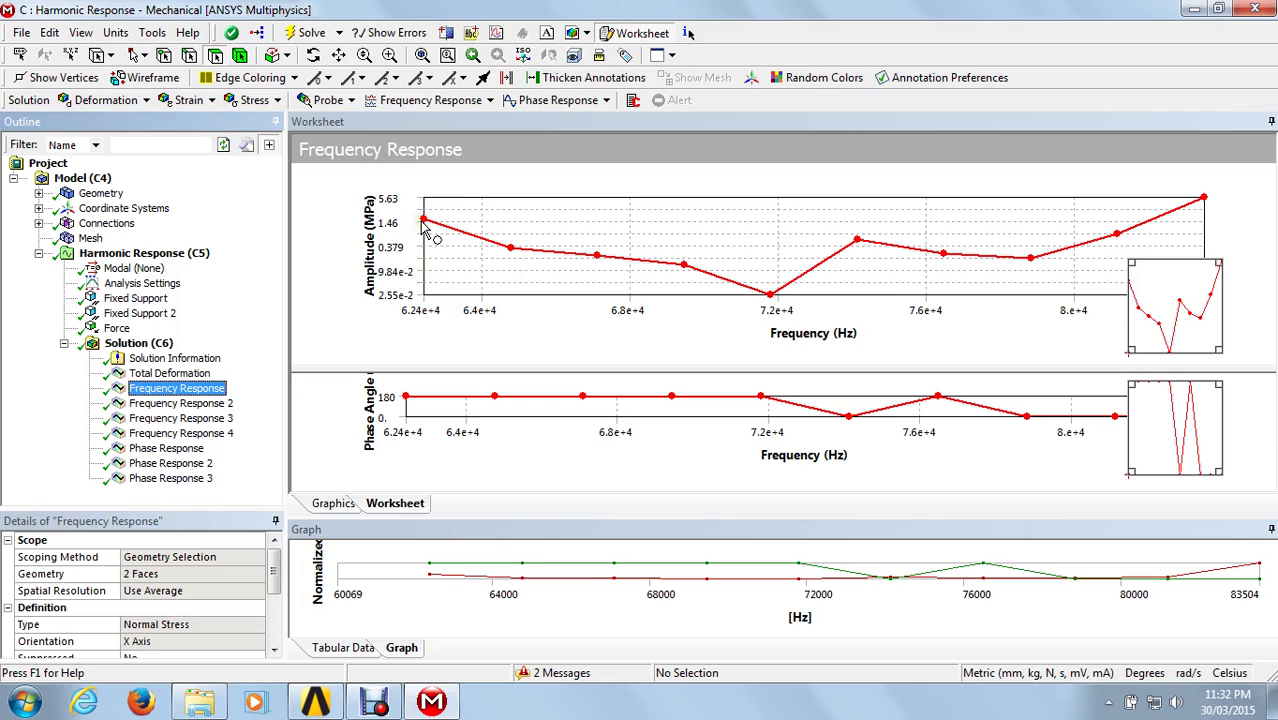
left_click(422, 346)
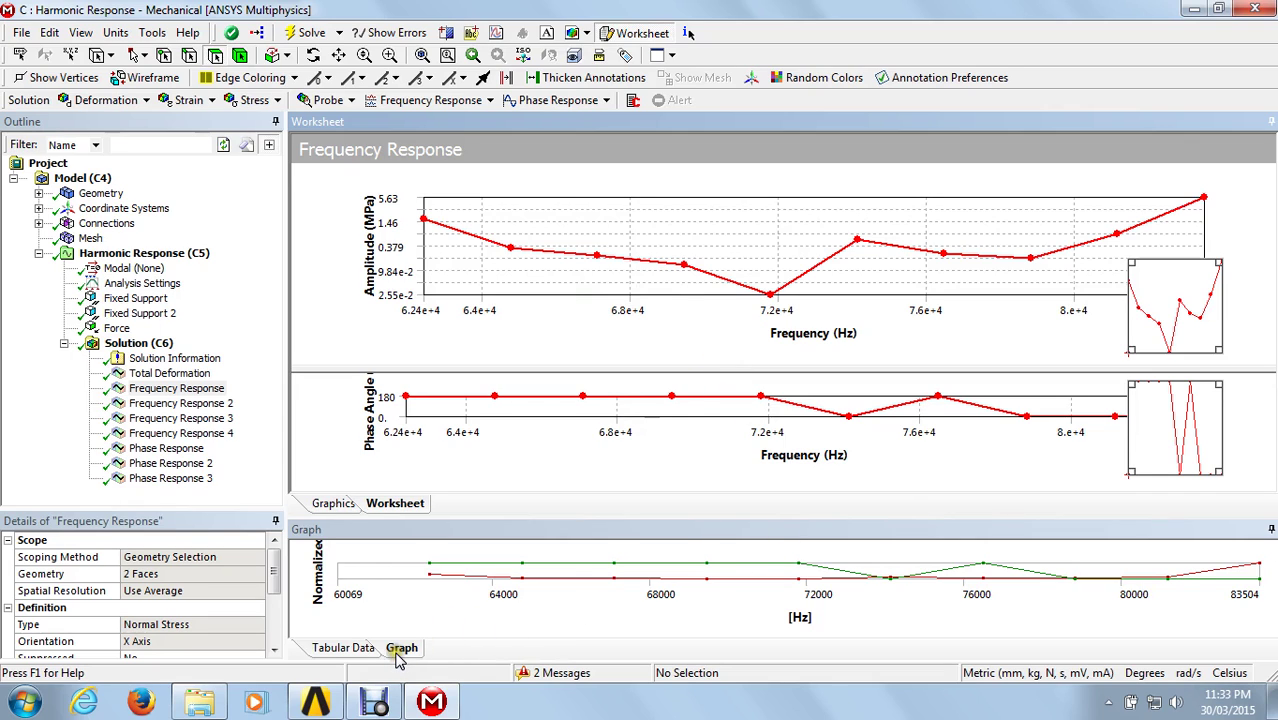
Display the Frequency Response values as a table and scroll through them.
left_click(345, 648)
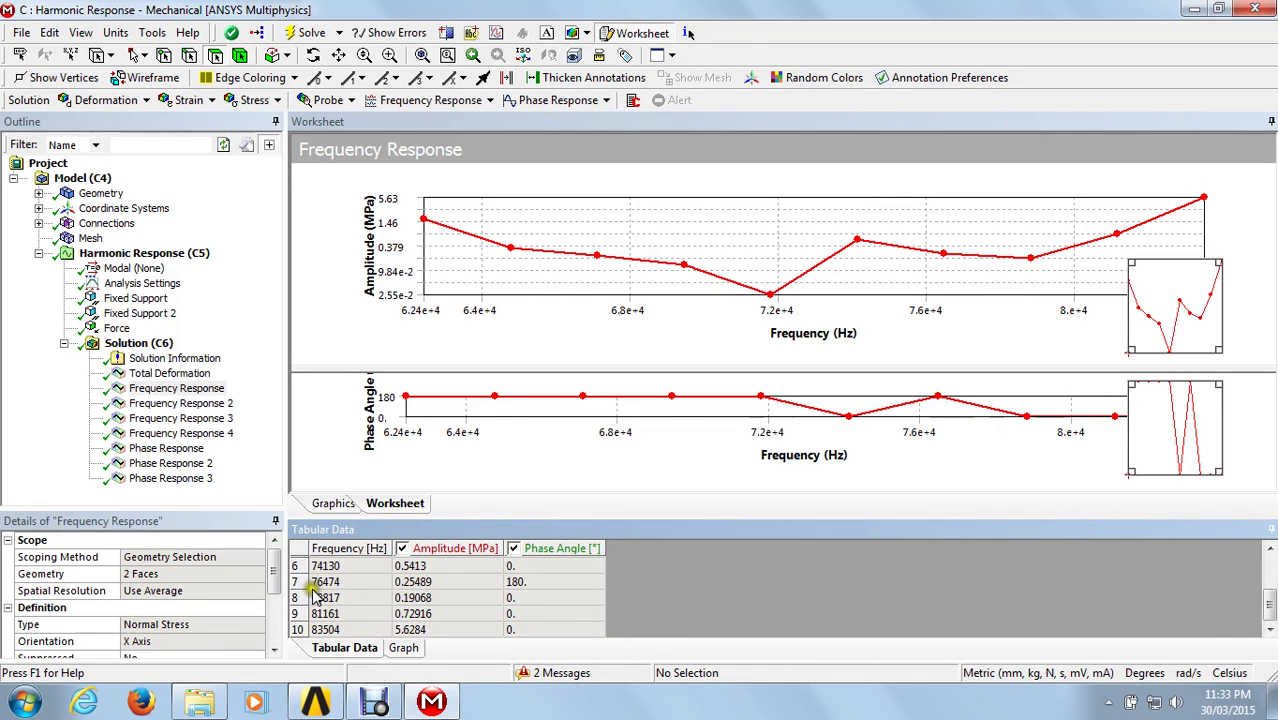
scroll(1262, 590, "up", 3)
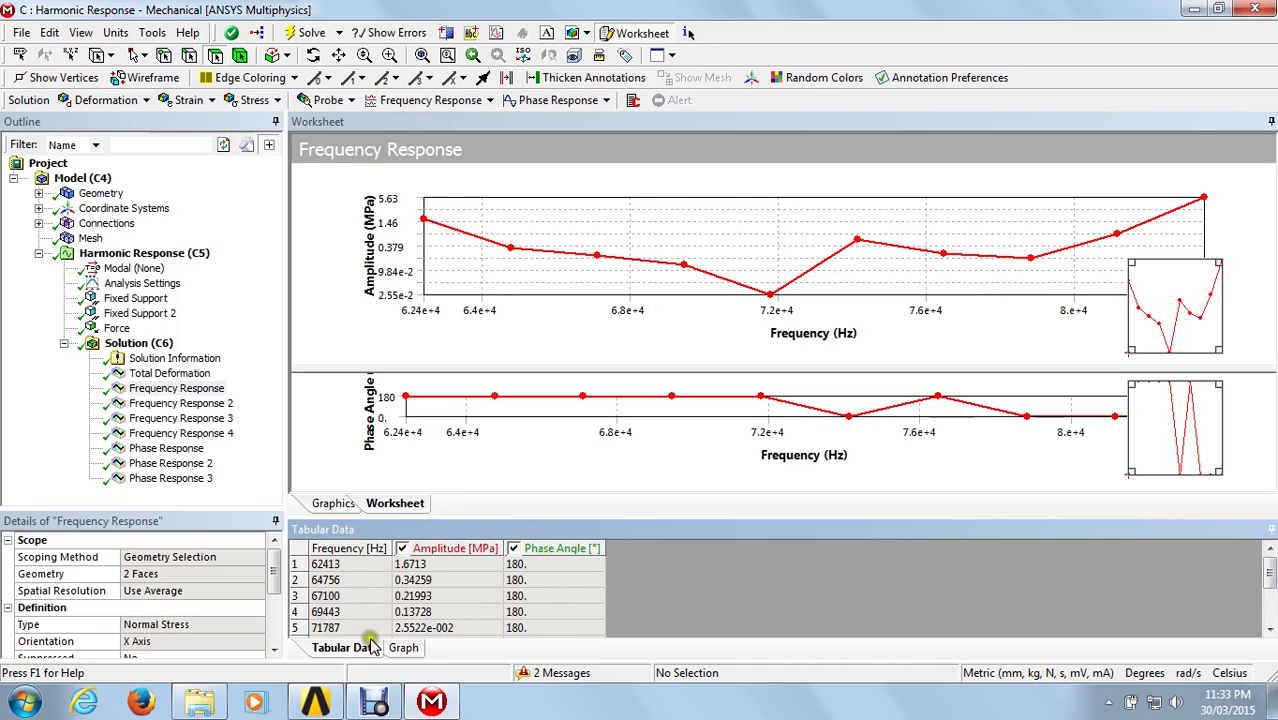
scroll(425, 612, "down", 2)
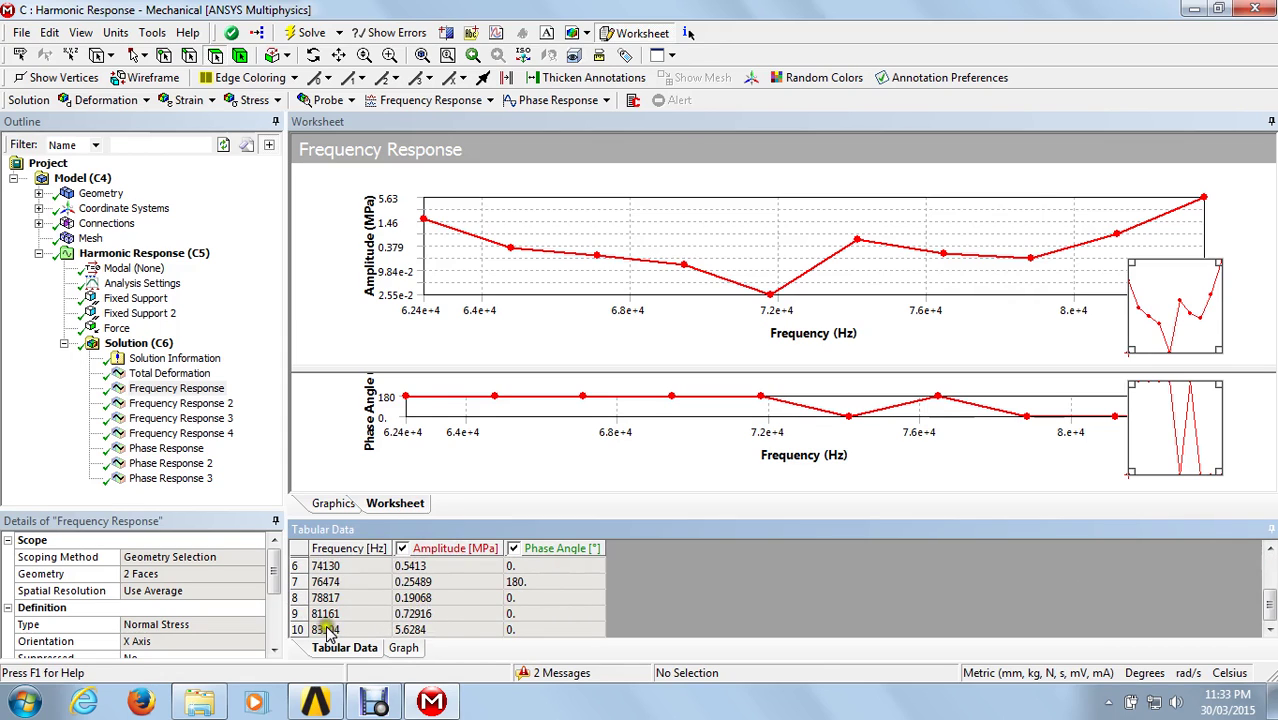
scroll(320, 625, "up", 2)
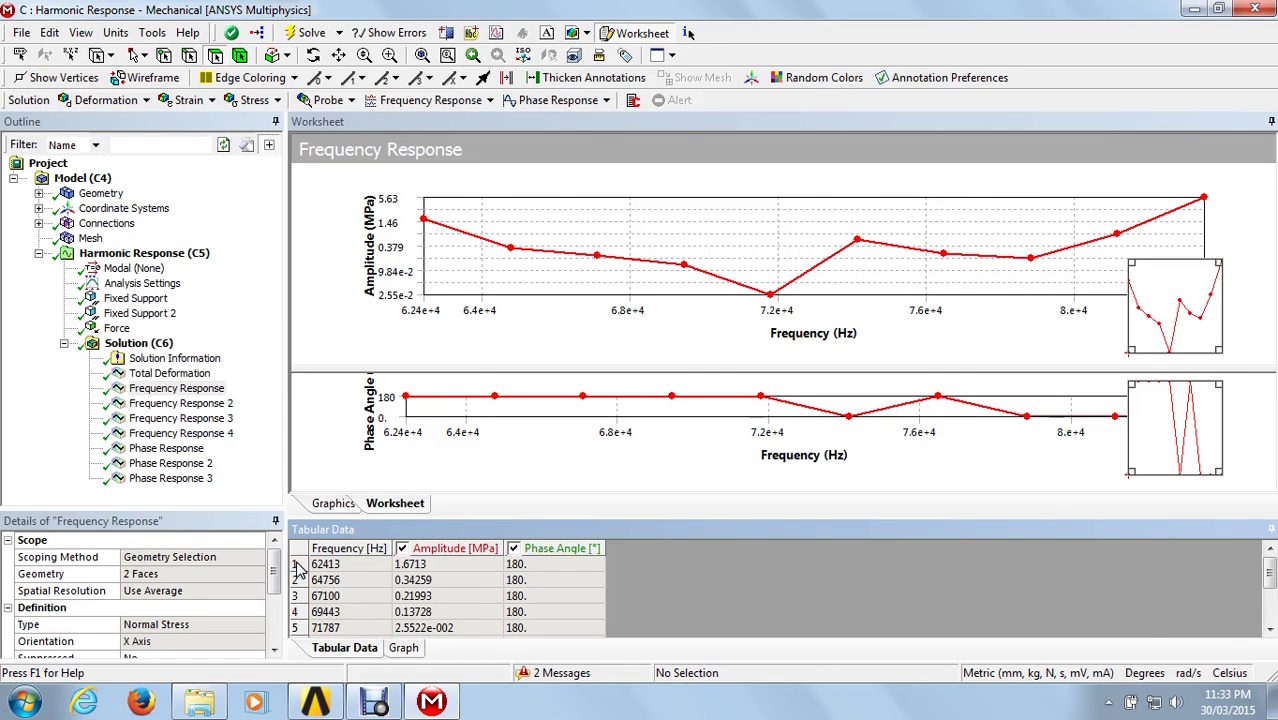
scroll(297, 610, "down", 2)
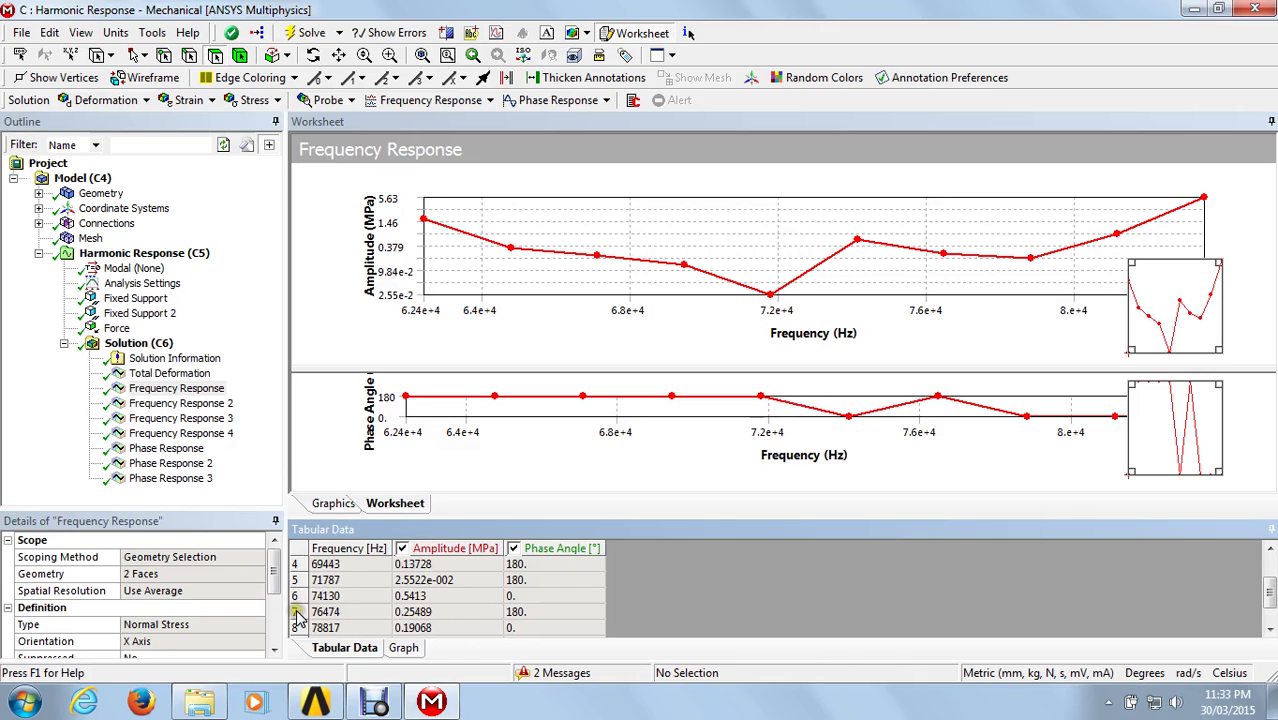
scroll(297, 618, "up", 2)
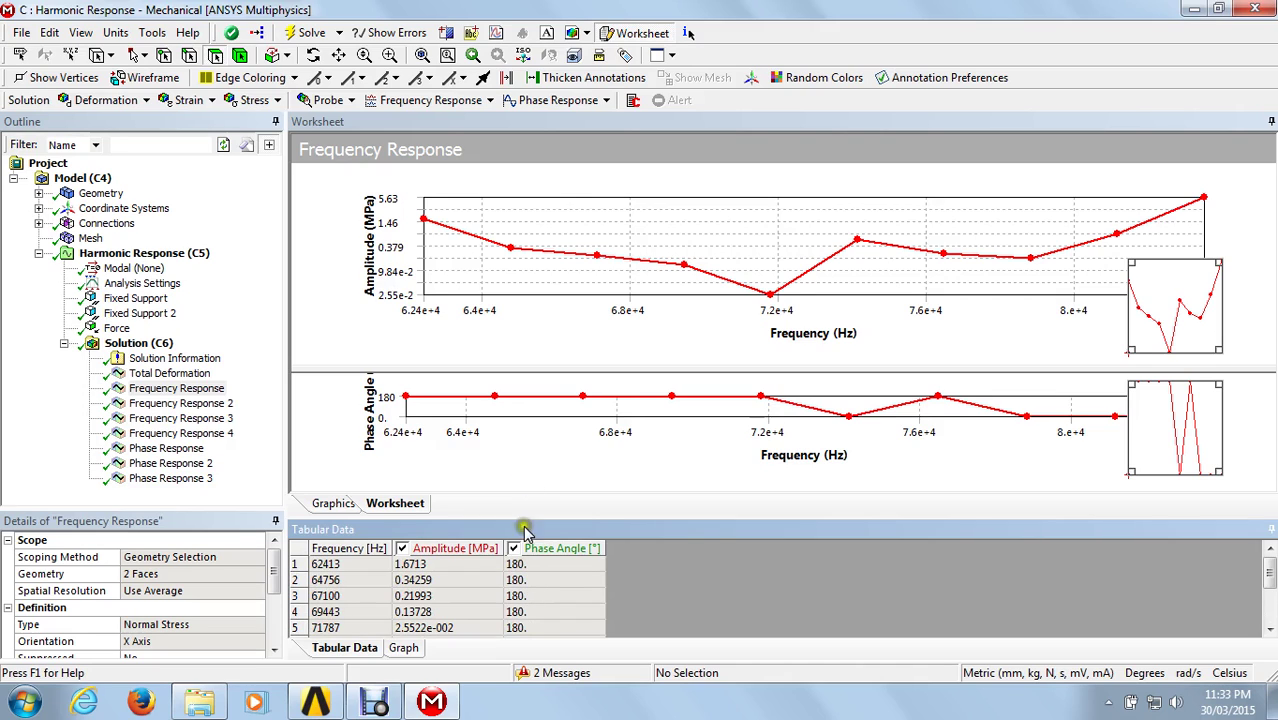
scroll(519, 623, "down", 1)
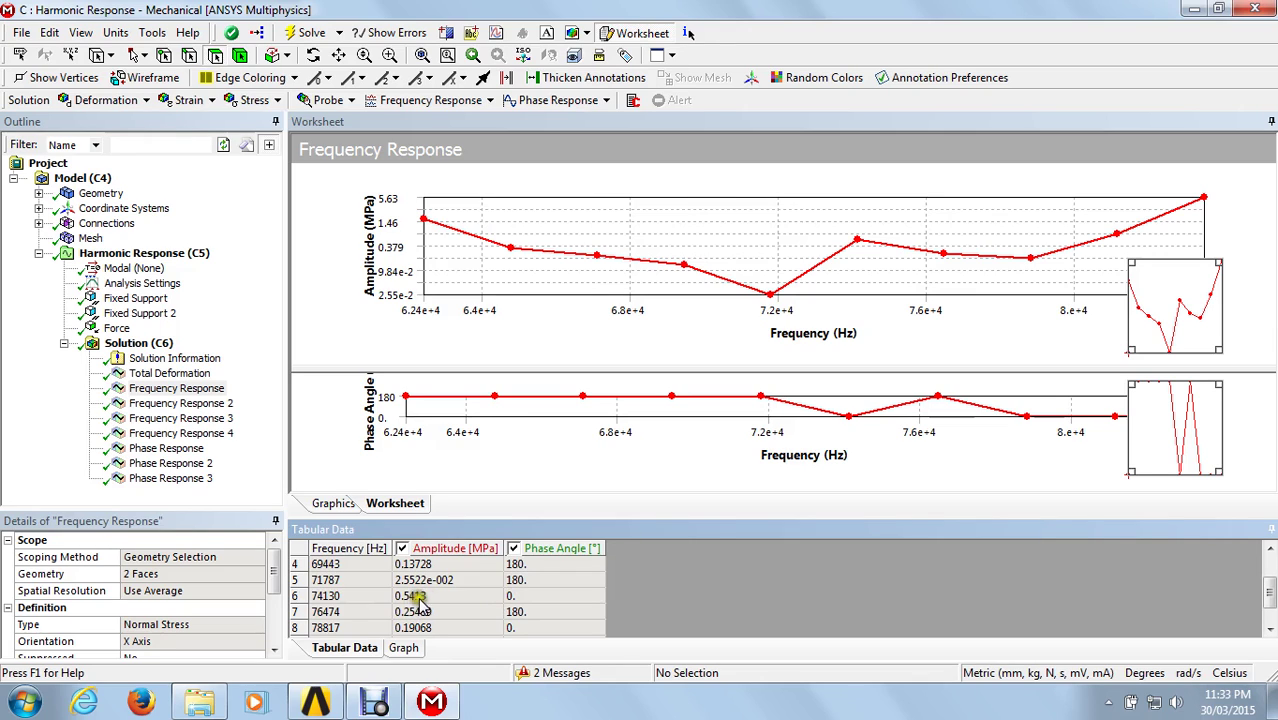
scroll(519, 592, "down", 1)
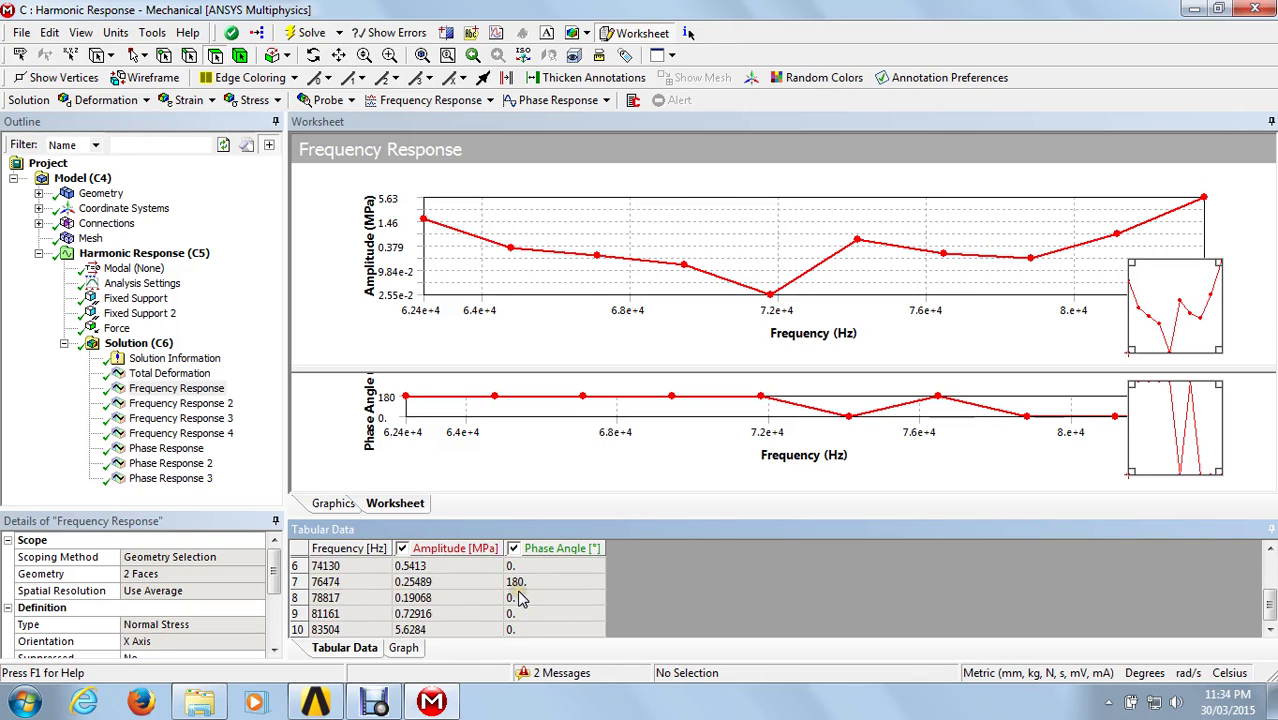
scroll(520, 598, "up", 2)
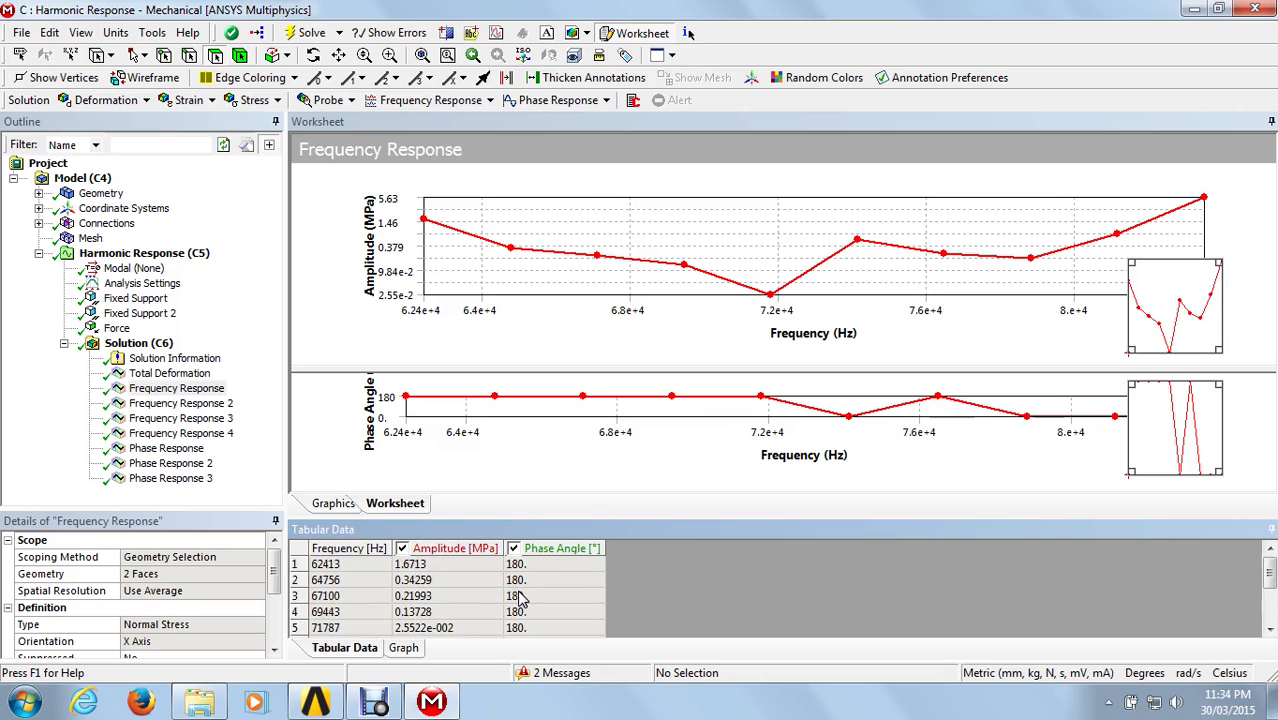
Show the Frequency Response 2 strain plots, peaking at 6.5117e-5 mm/mm.
right_click(192, 393)
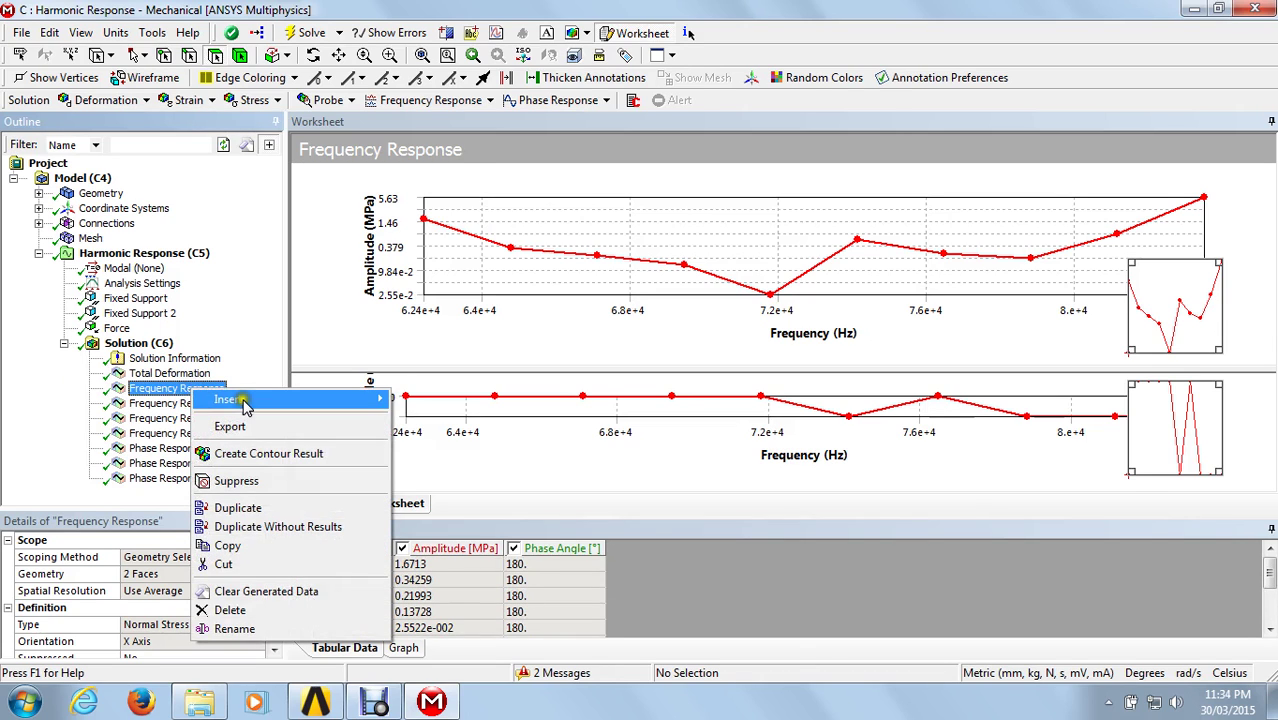
key("Escape")
key("Escape")
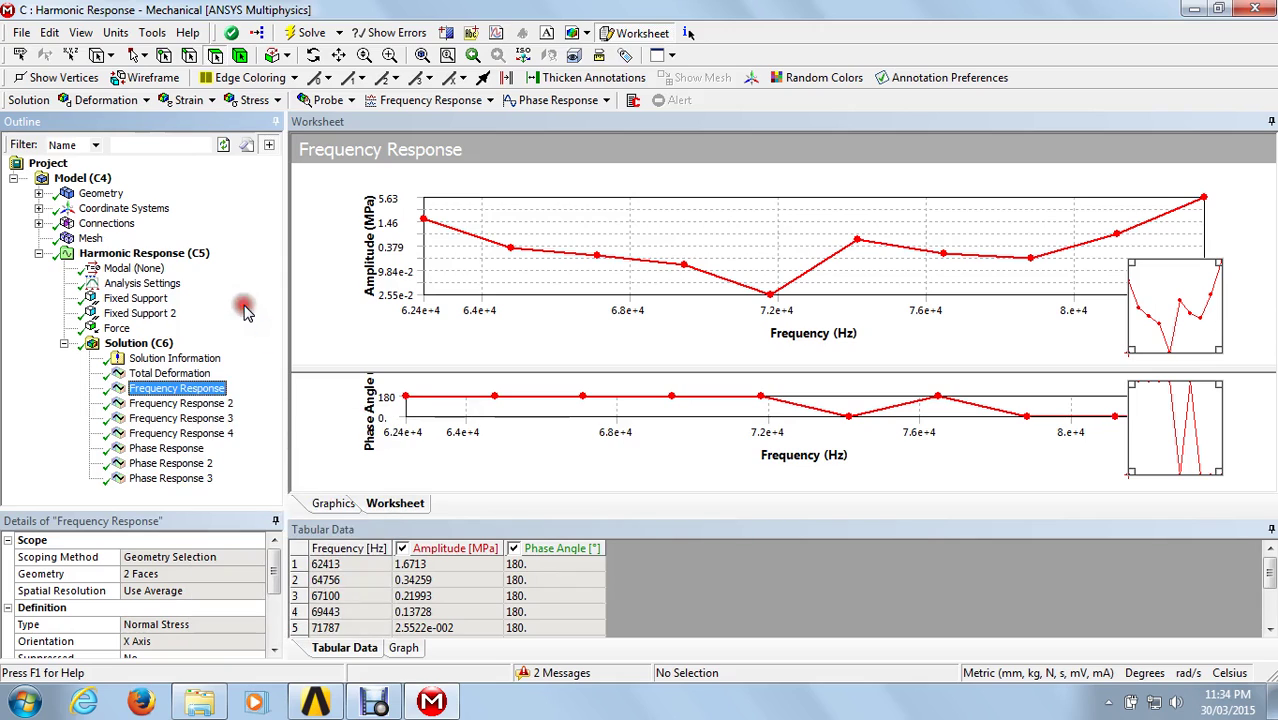
left_click(209, 403)
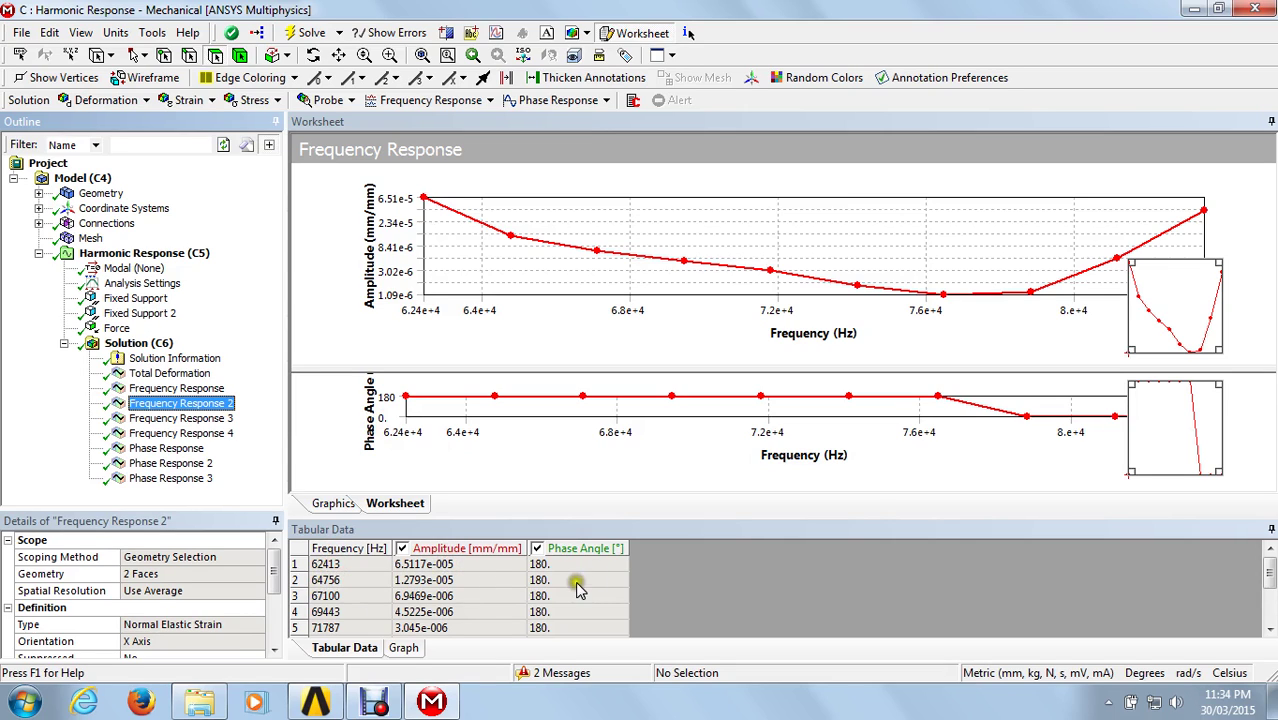
Scroll the Frequency Response 3 deformation table, then show Frequency Response 4 X-axis acceleration plots.
left_click(218, 420)
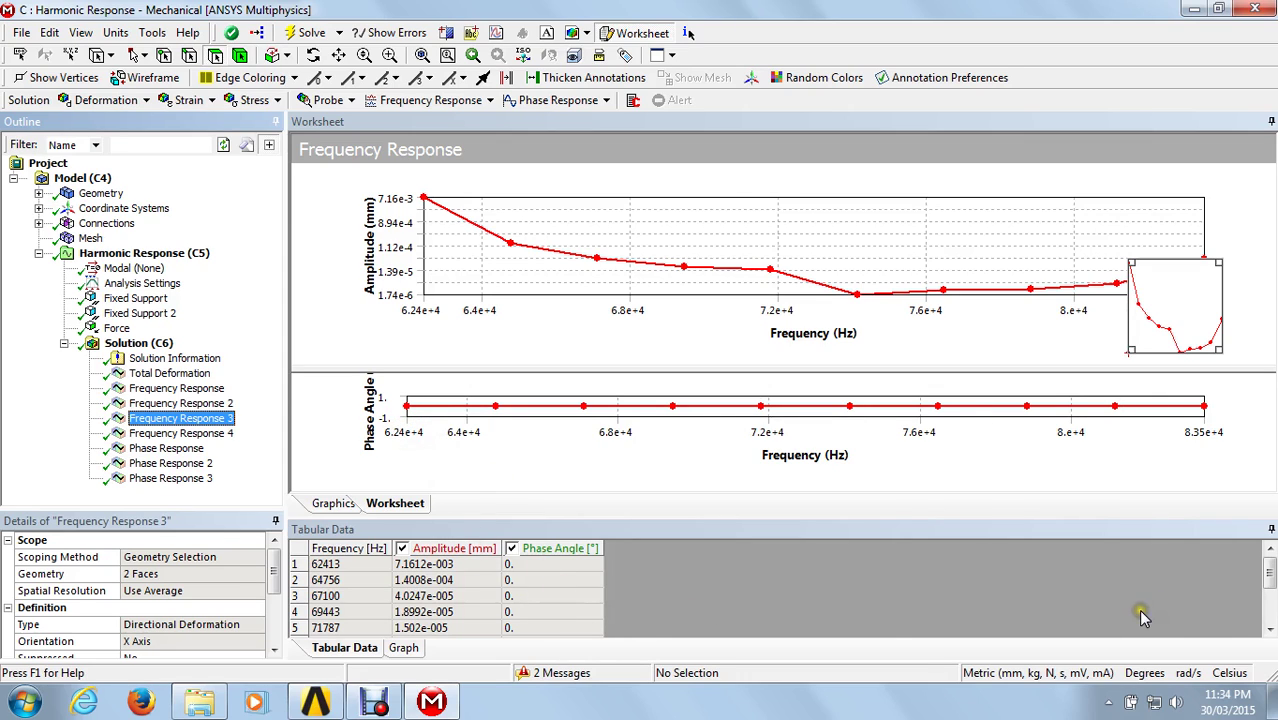
left_click(1270, 572)
left_click_drag(1270, 572, 1262, 537)
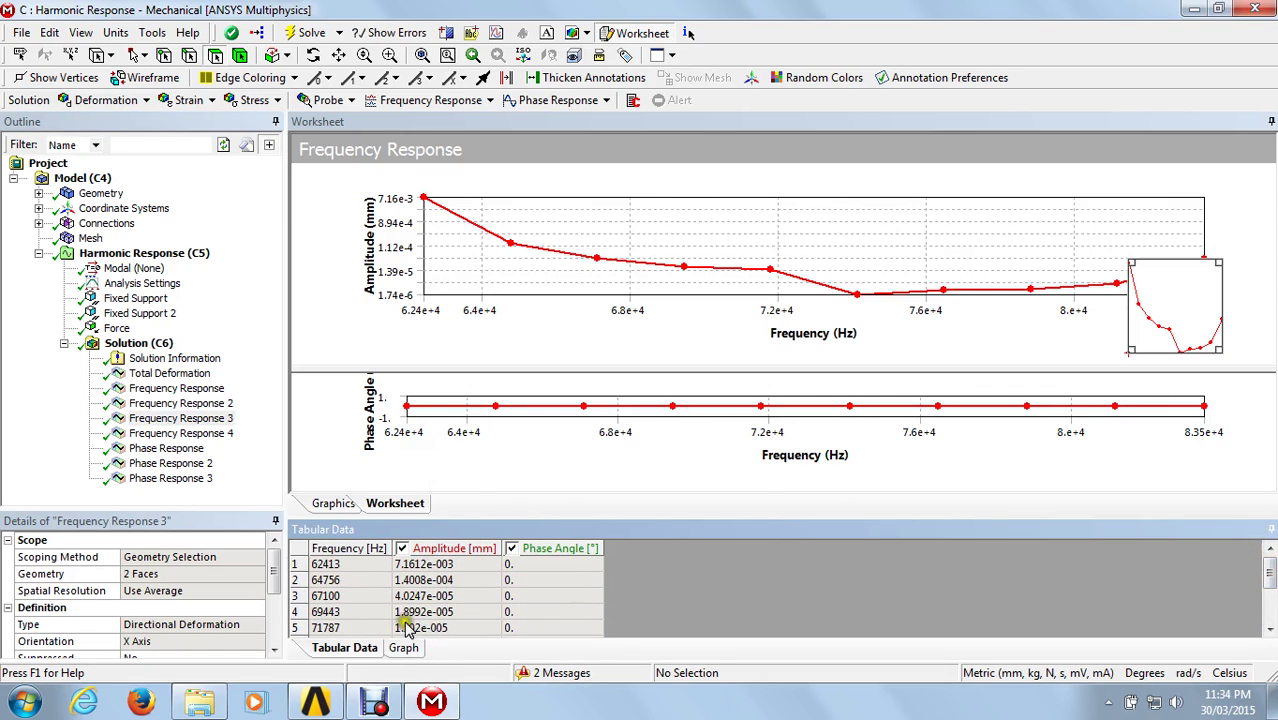
scroll(408, 615, "down", 1)
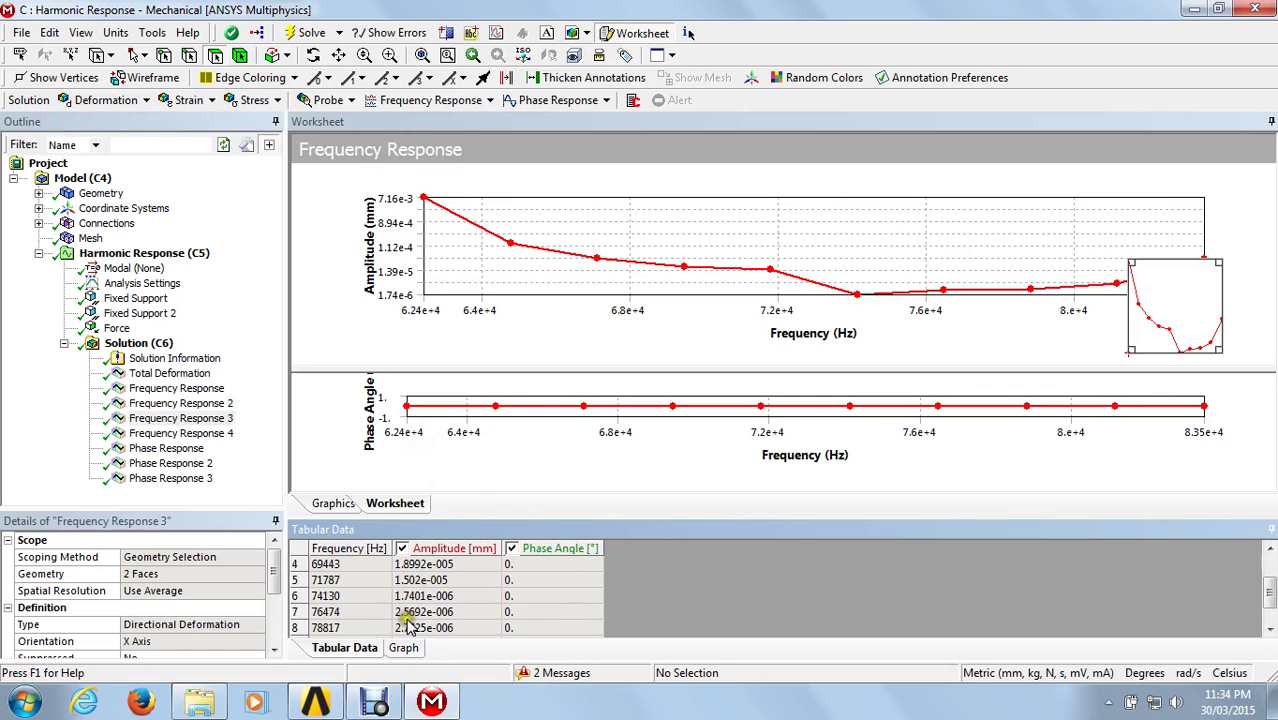
left_click(183, 434)
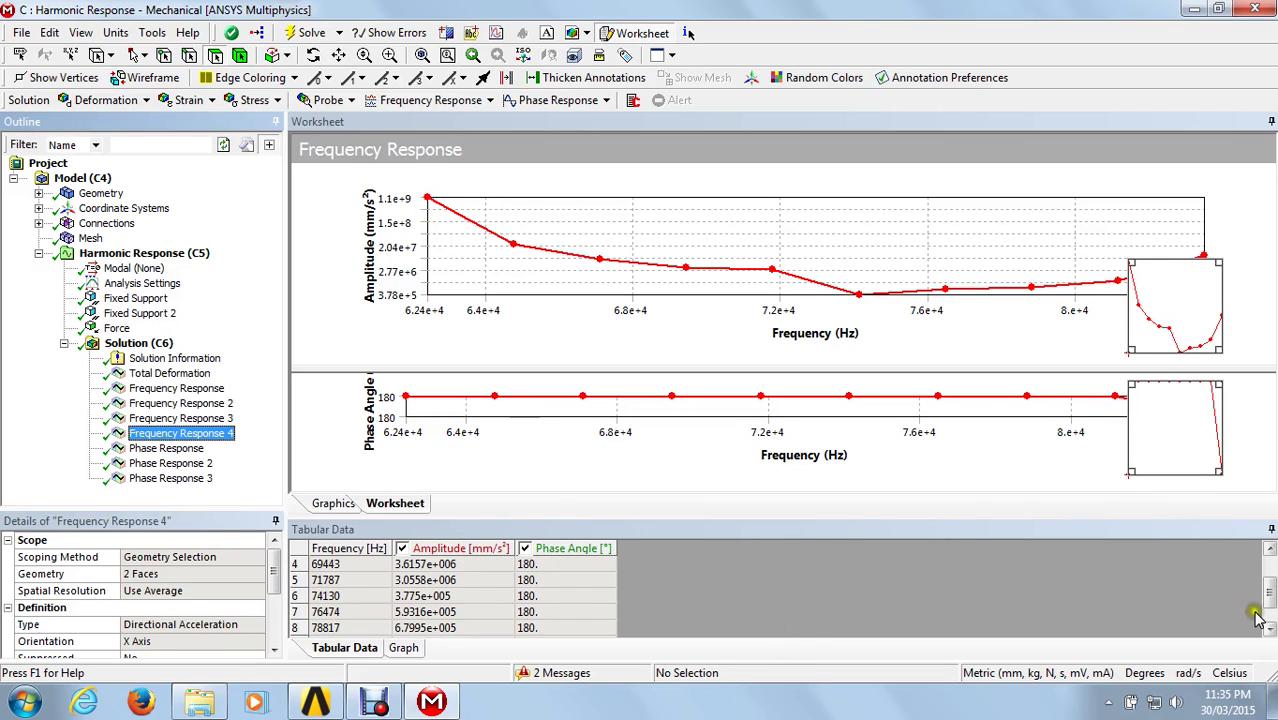
Scroll the tabular data, then show the Phase Response stress and force curves over 0–720°.
left_click_drag(1272, 593, 1270, 555)
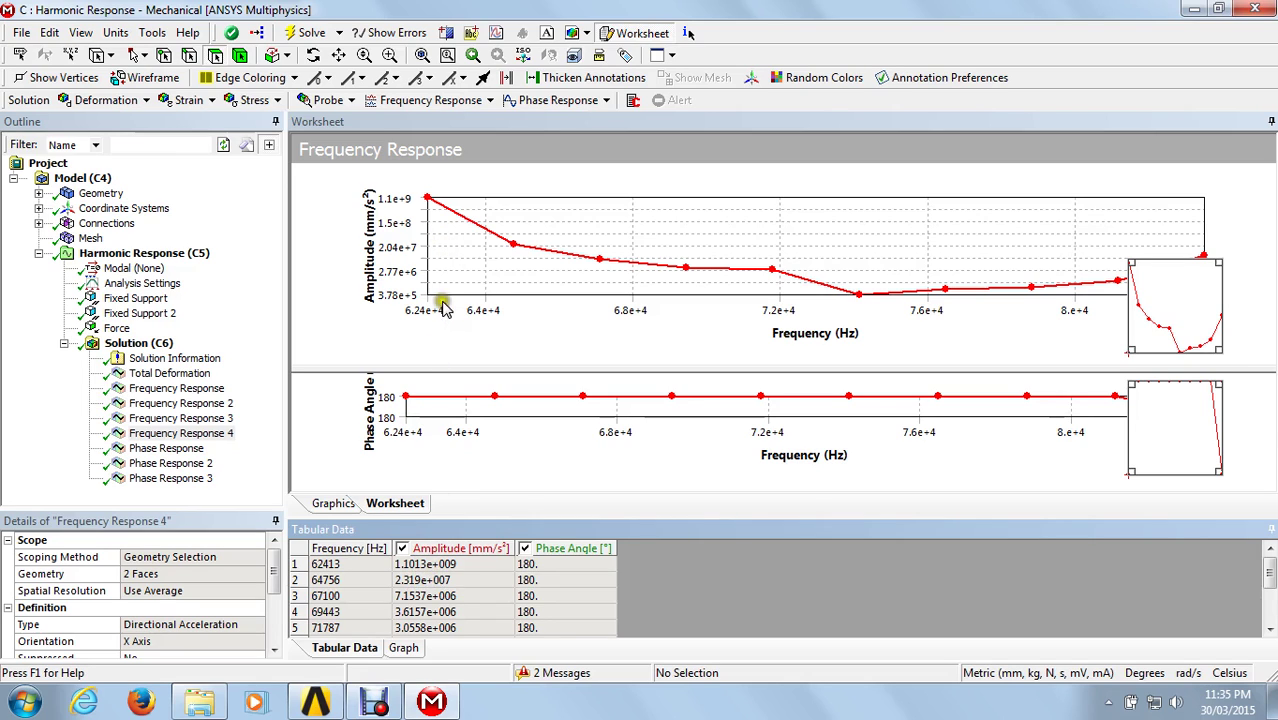
scroll(472, 556, "down", 2)
scroll(440, 625, "up", 1)
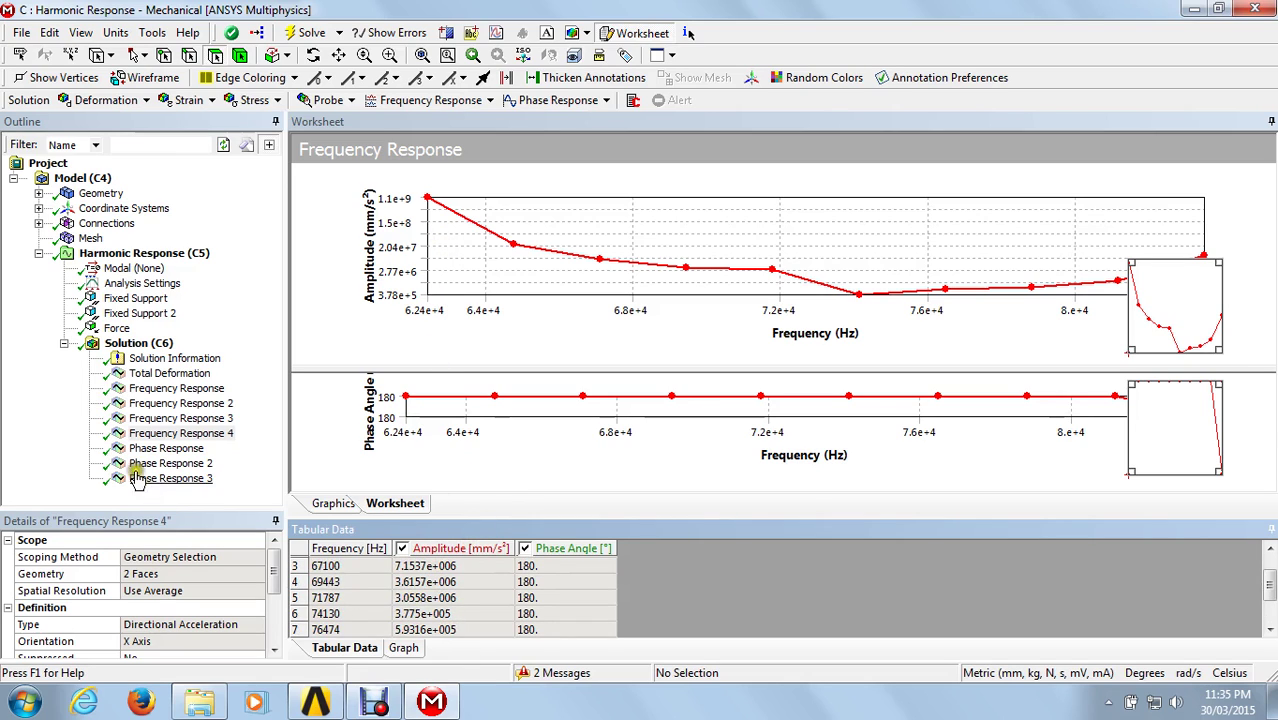
left_click(181, 451)
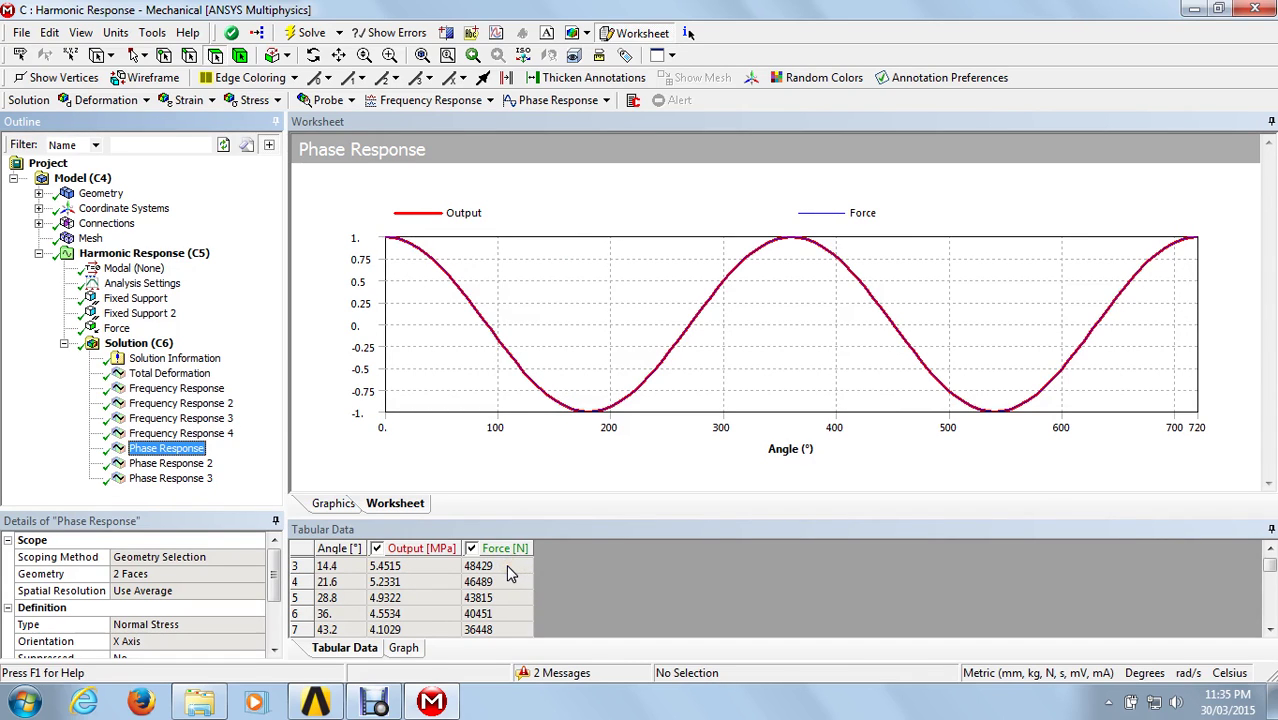
Review the Phase Response table to row 101, then show Phase Response 2's X-axis normal elastic strain.
left_click(1266, 560)
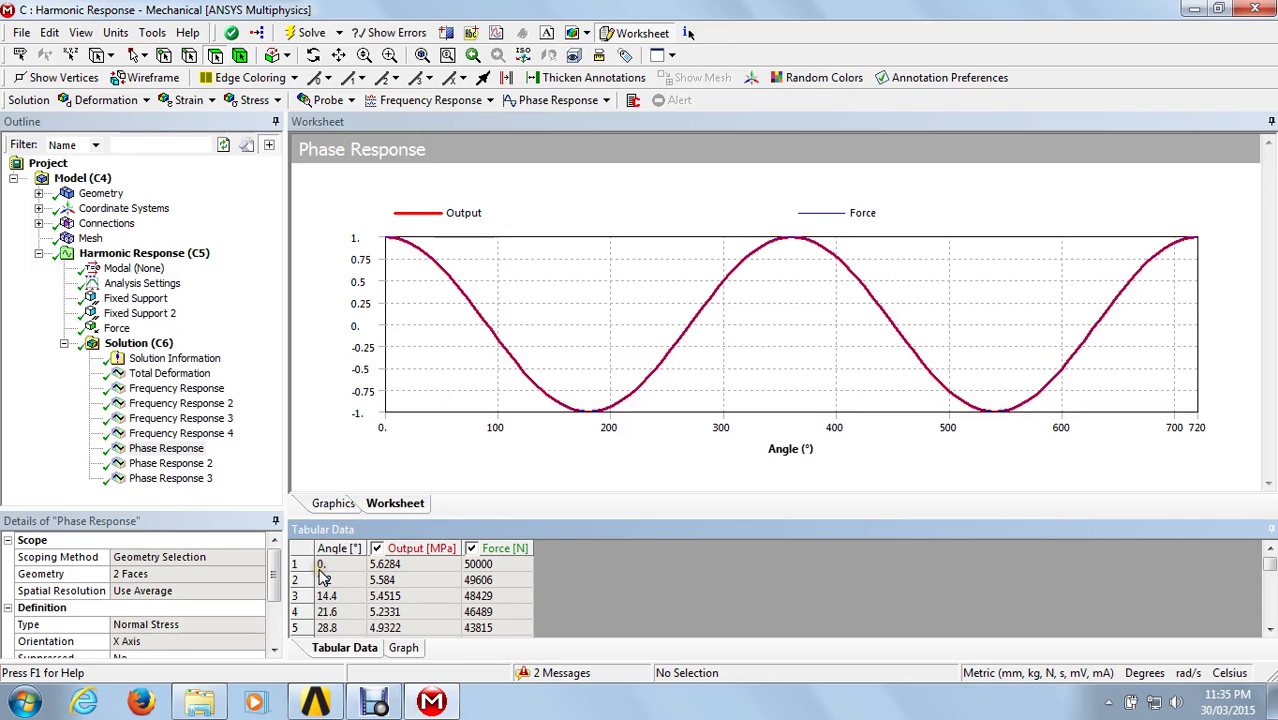
scroll(494, 614, "down", 9)
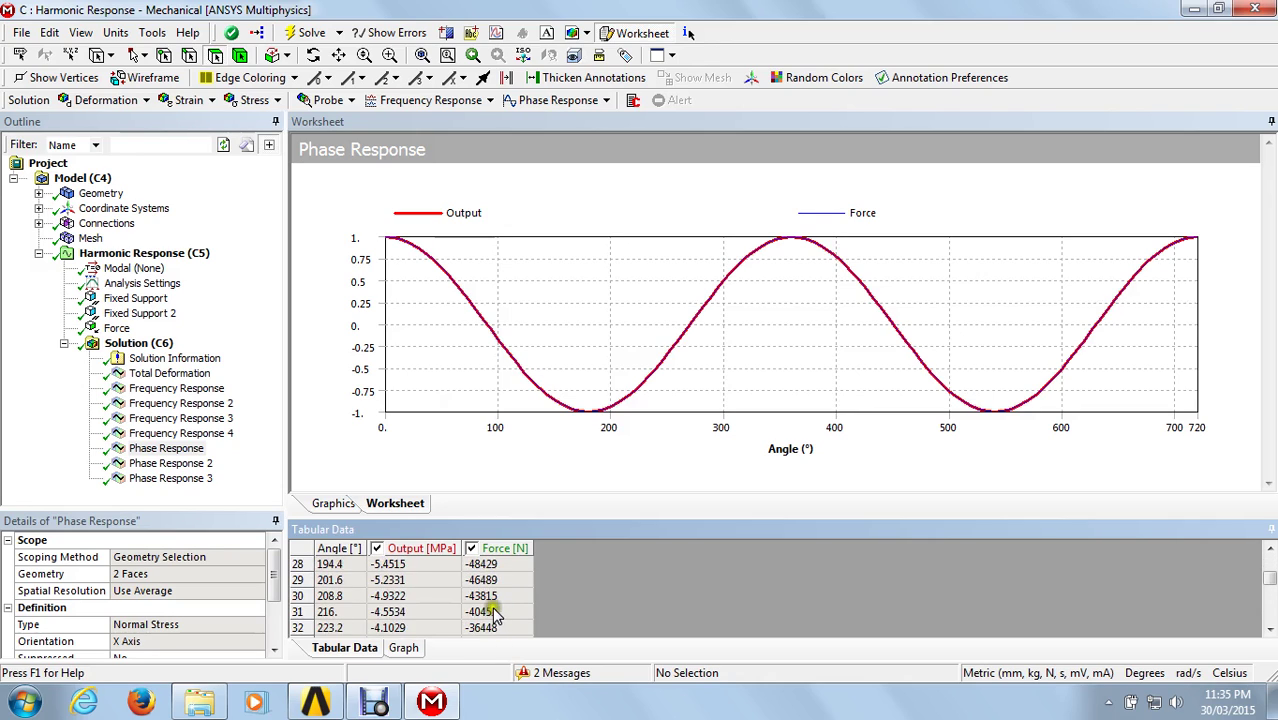
scroll(494, 614, "down", 20)
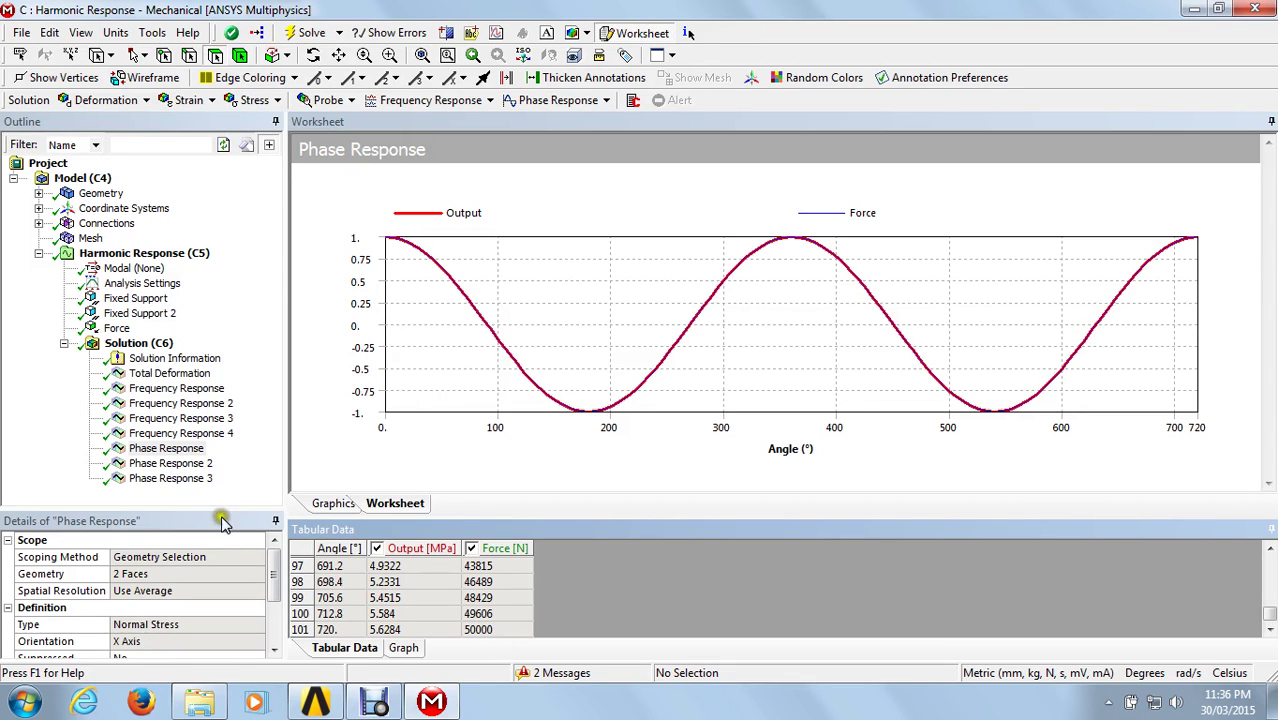
left_click(180, 463)
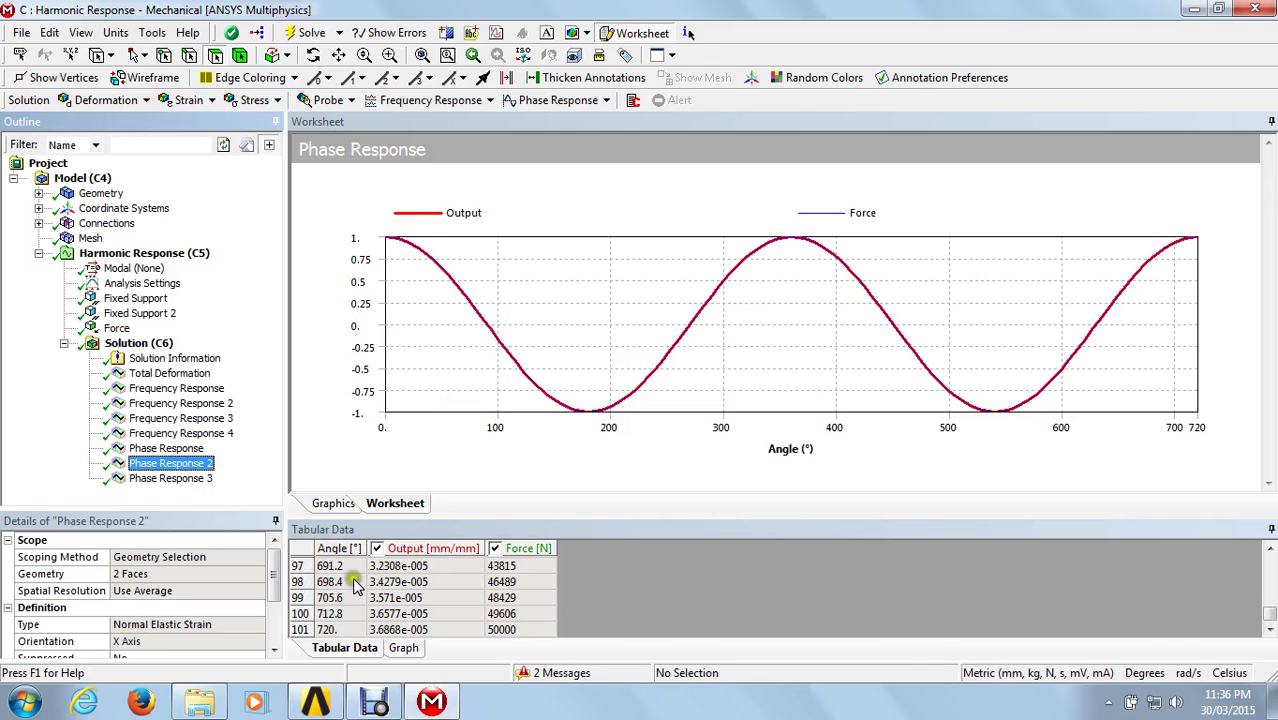
Show Phase Response 3's X-axis directional deformation on 2 faces and browse its tabular data.
left_click_drag(1269, 612, 1269, 563)
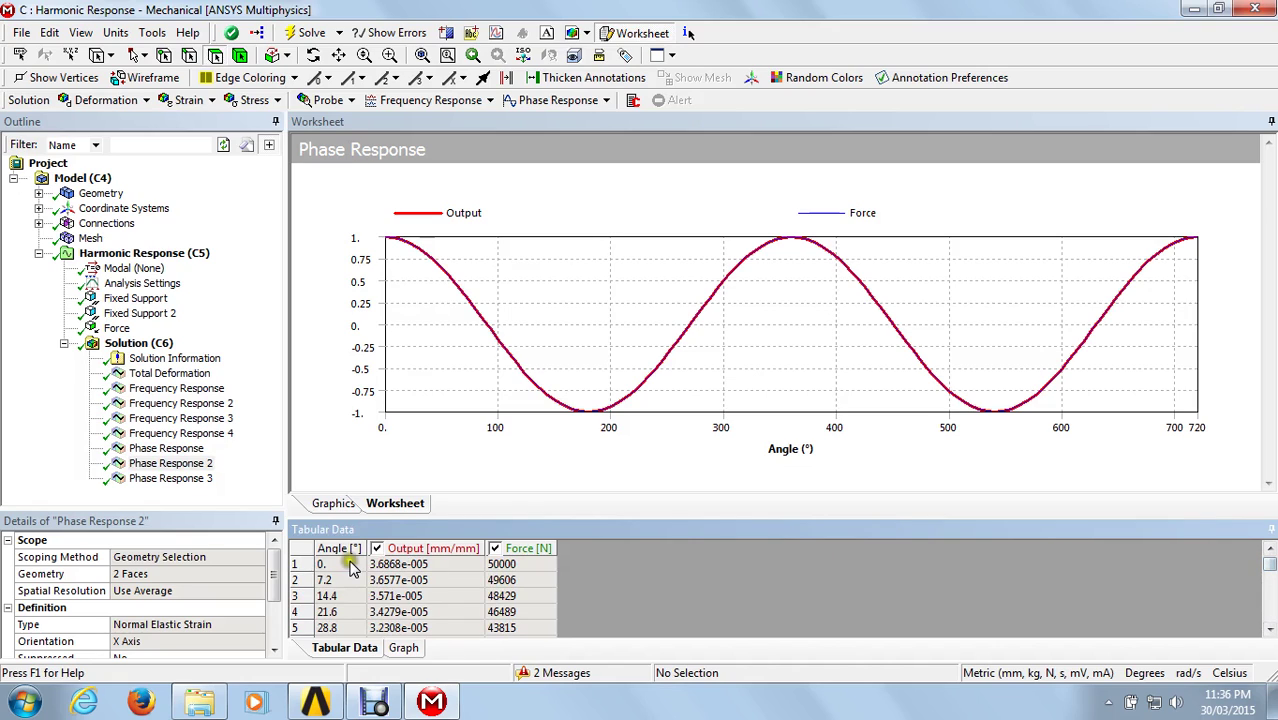
left_click(170, 479)
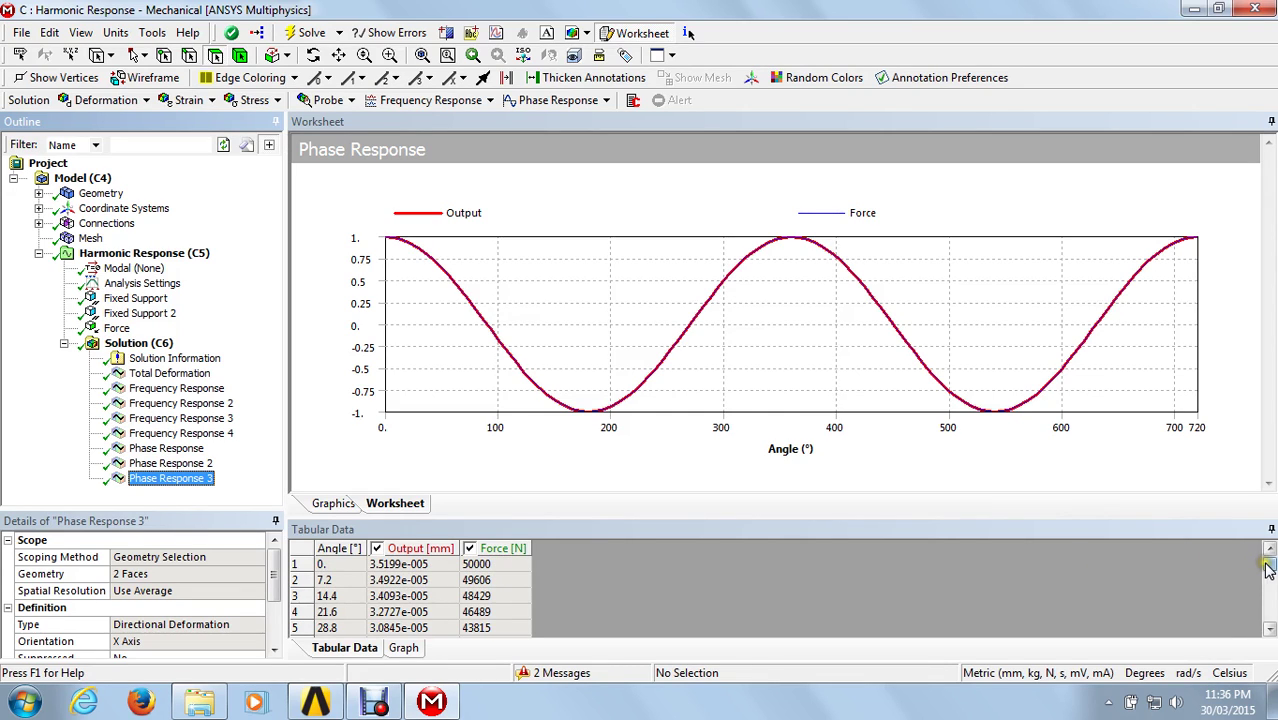
mouse_move(1268, 562)
left_mouse_down()
mouse_move(1270, 636)
mouse_move(1270, 545)
left_mouse_up()
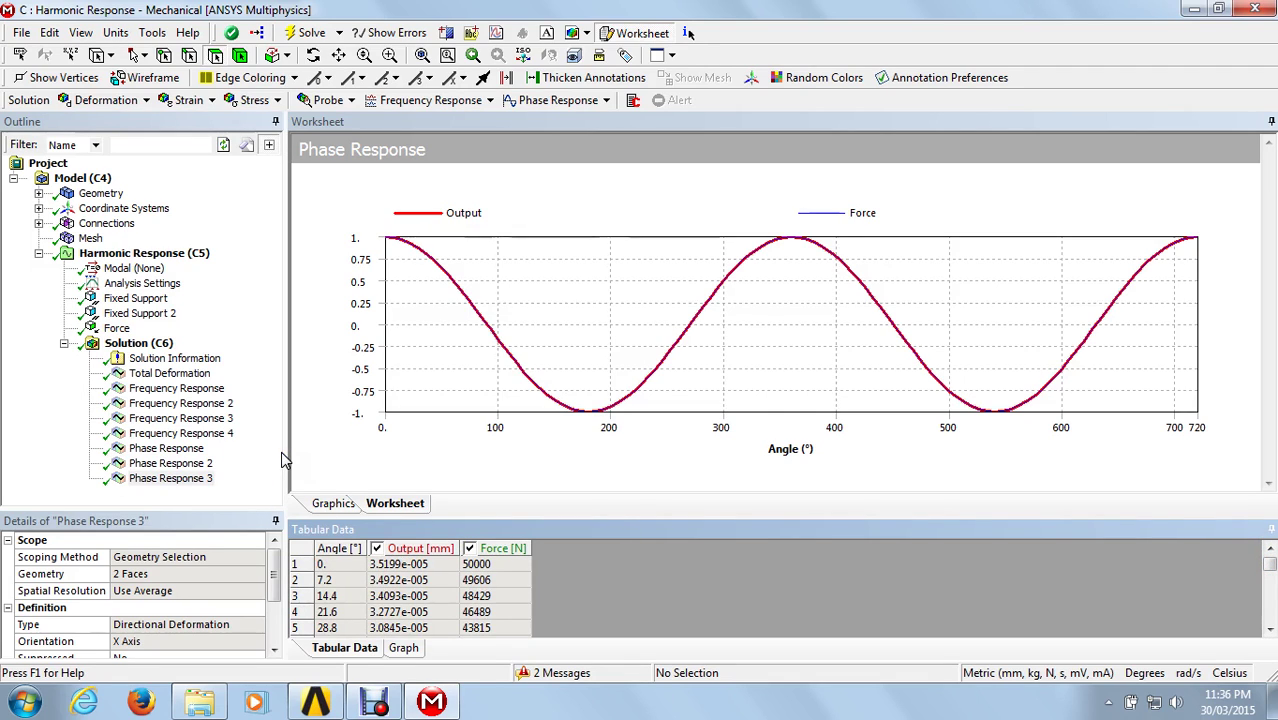
left_click(147, 375)
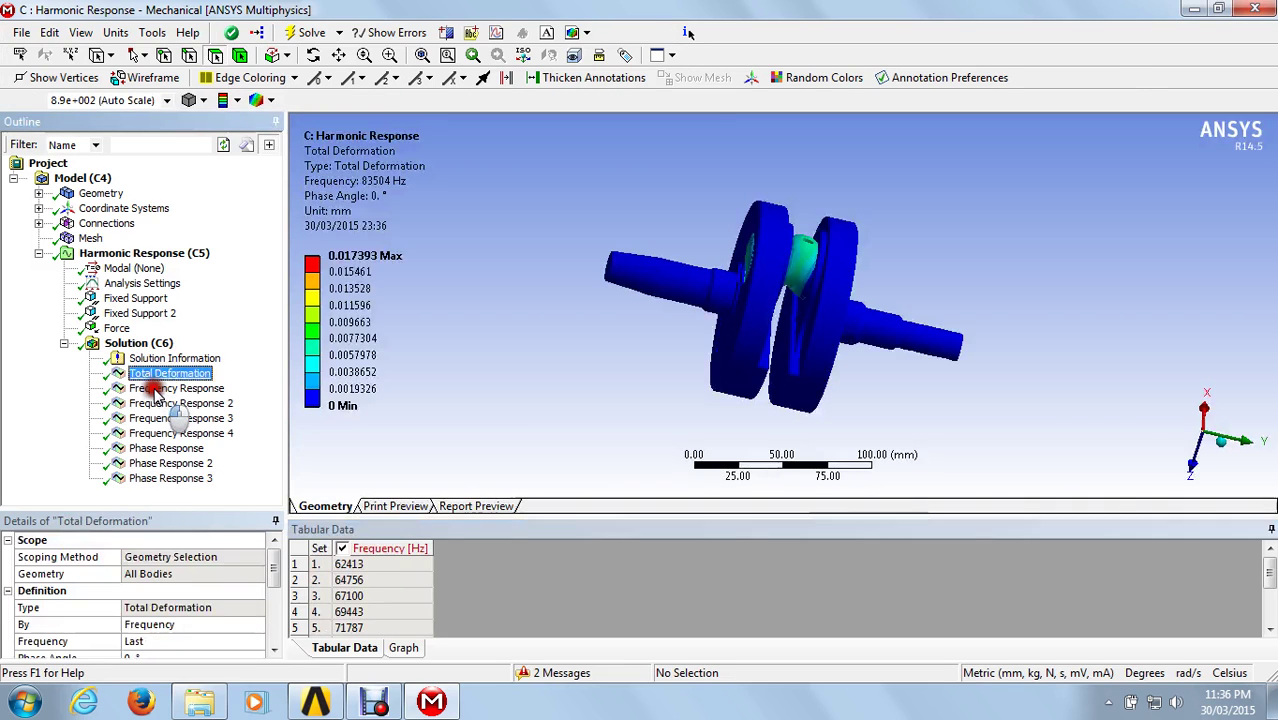
left_click(155, 389)
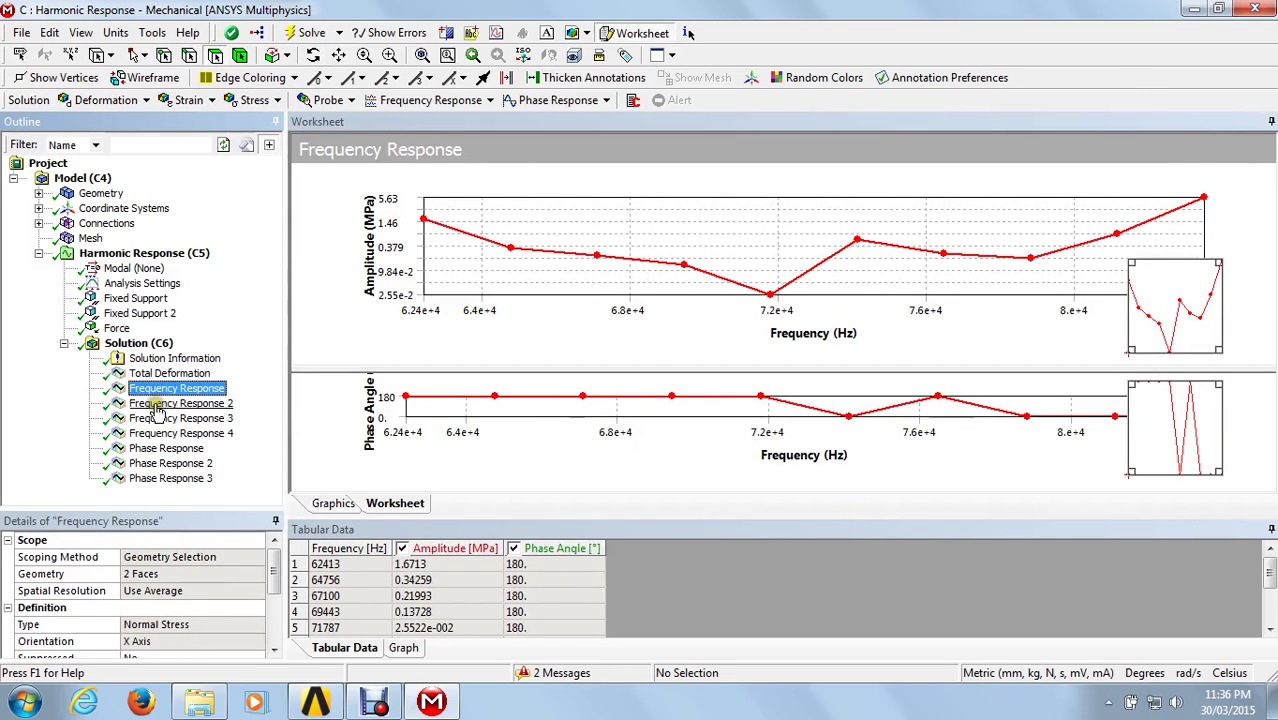
left_click(158, 404)
left_click(163, 418)
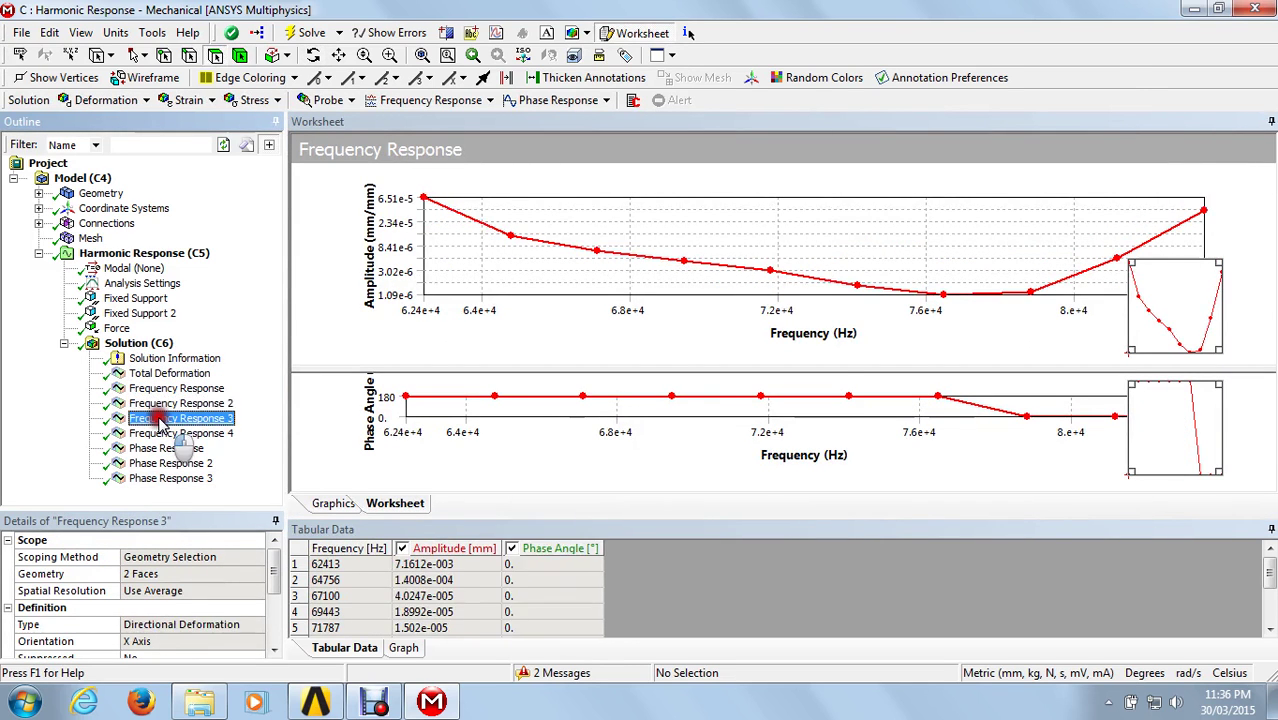
left_click(163, 435)
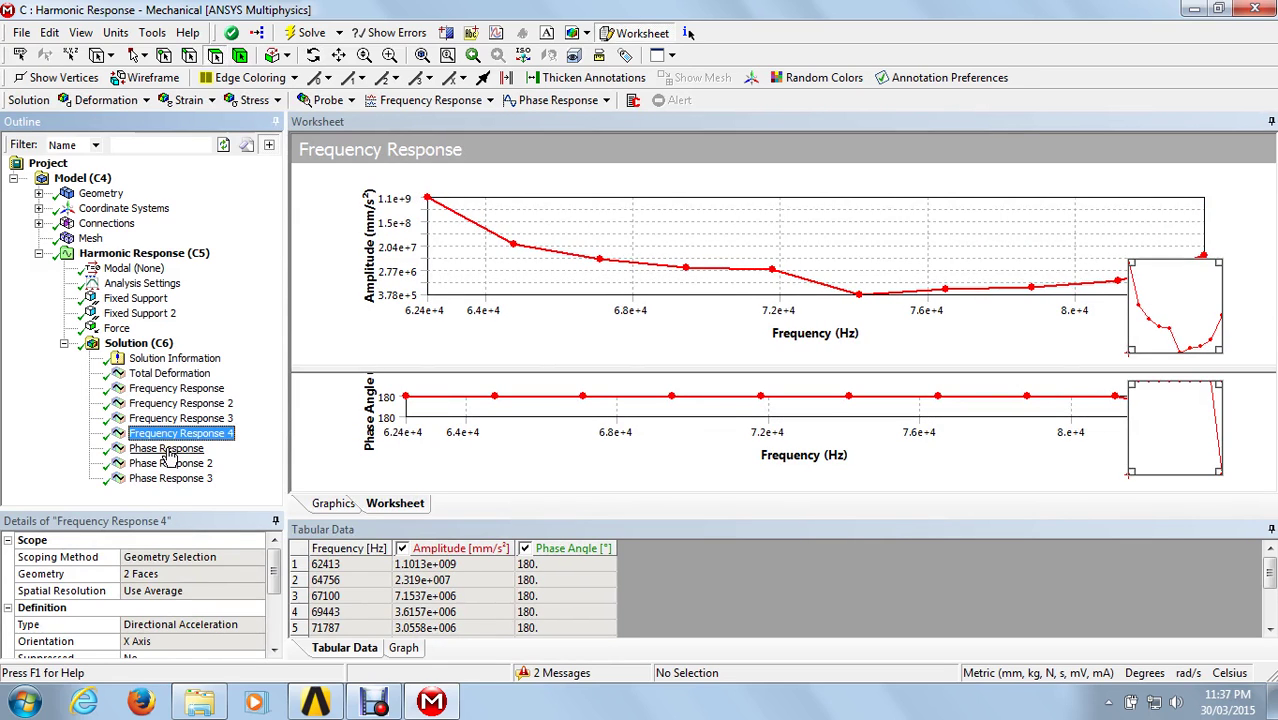
left_click(166, 450)
left_click(170, 464)
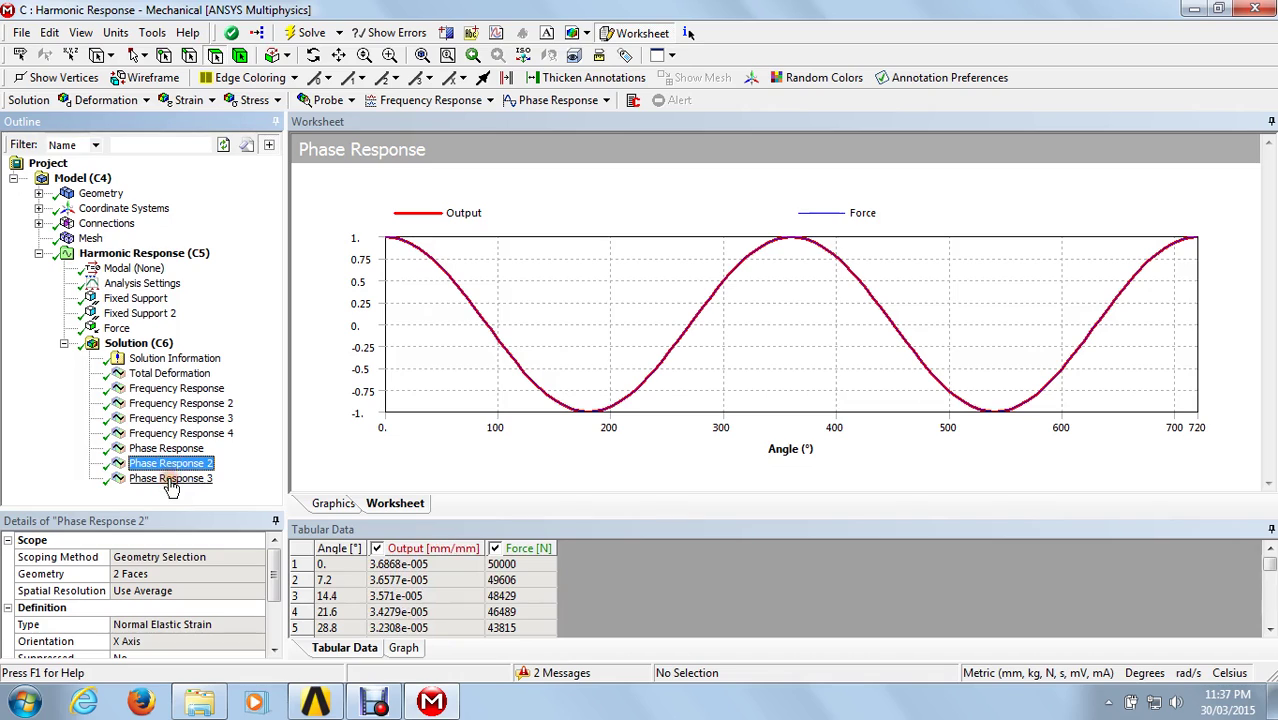
left_click(171, 481)
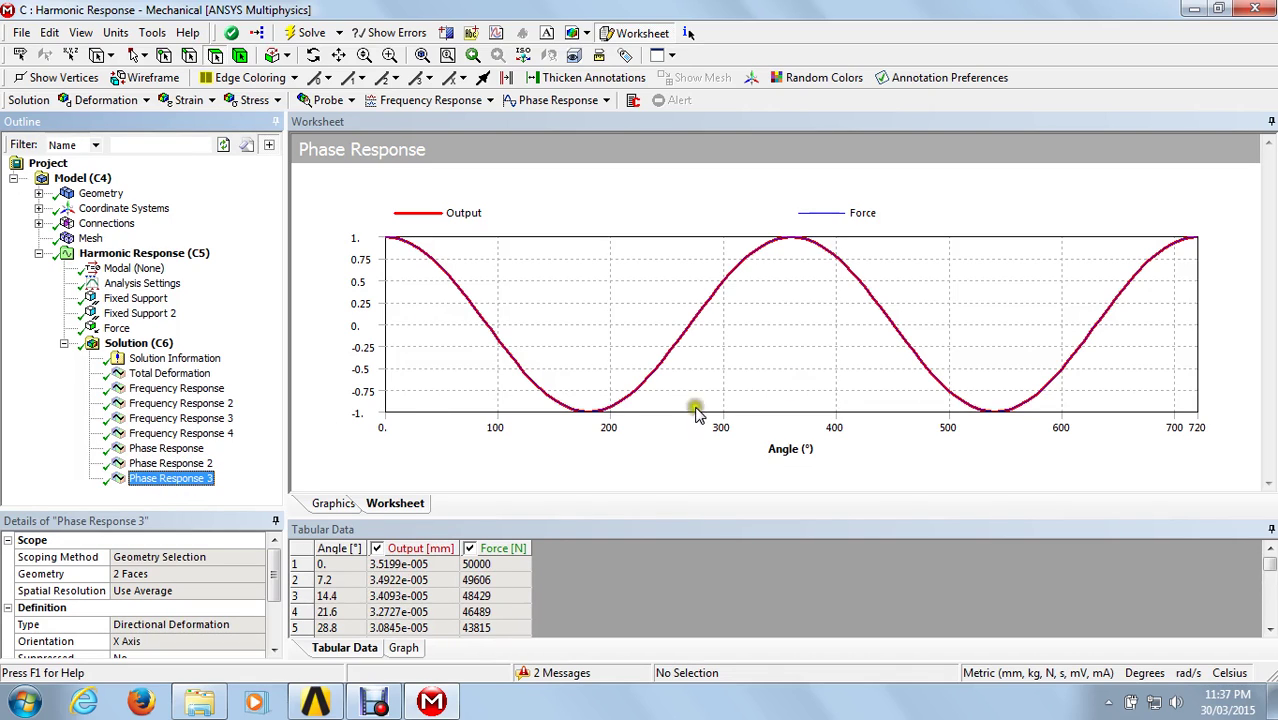
Minimise Mechanical to bring back the Workbench project schematic.
mouse_move(433, 705)
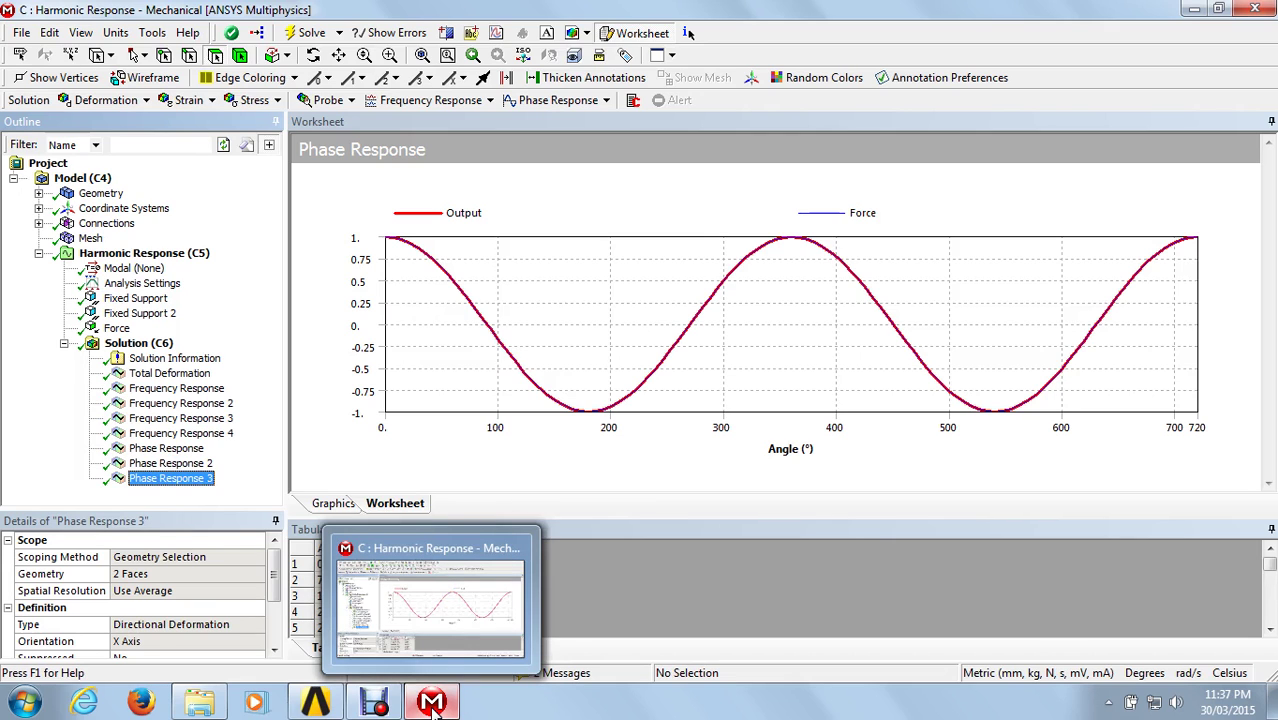
left_click(432, 705)
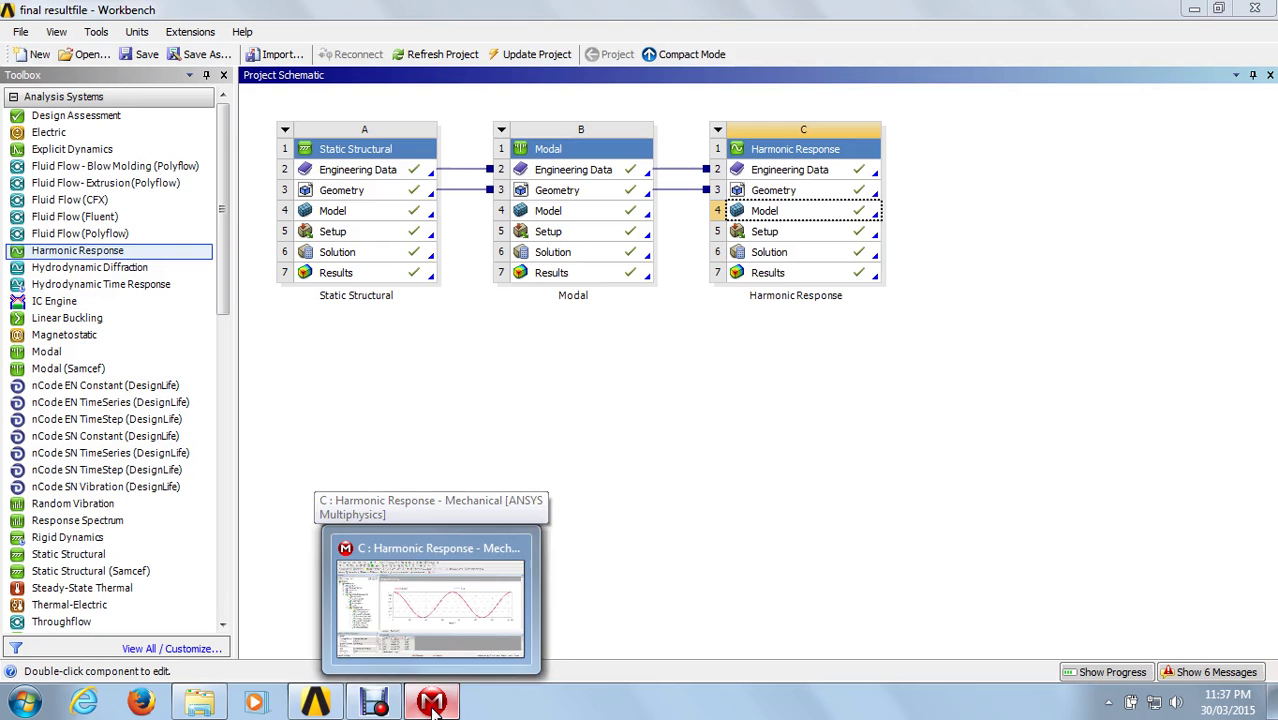